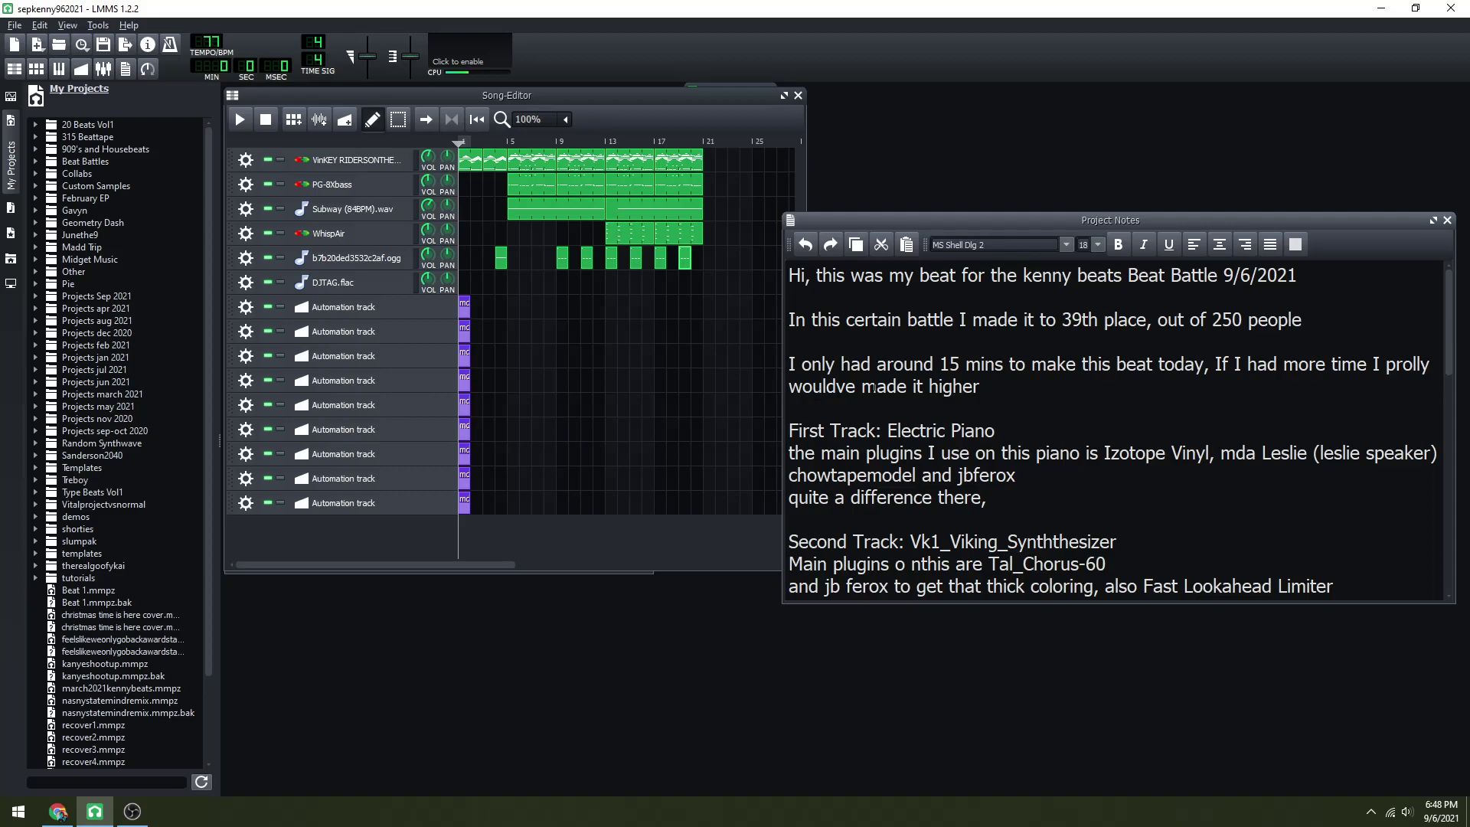
# - Solo the VinKEY electric piano track and move the Project Notes window over the lower part of the Song-Editor
pyautogui.scroll(-1, 906, 389)
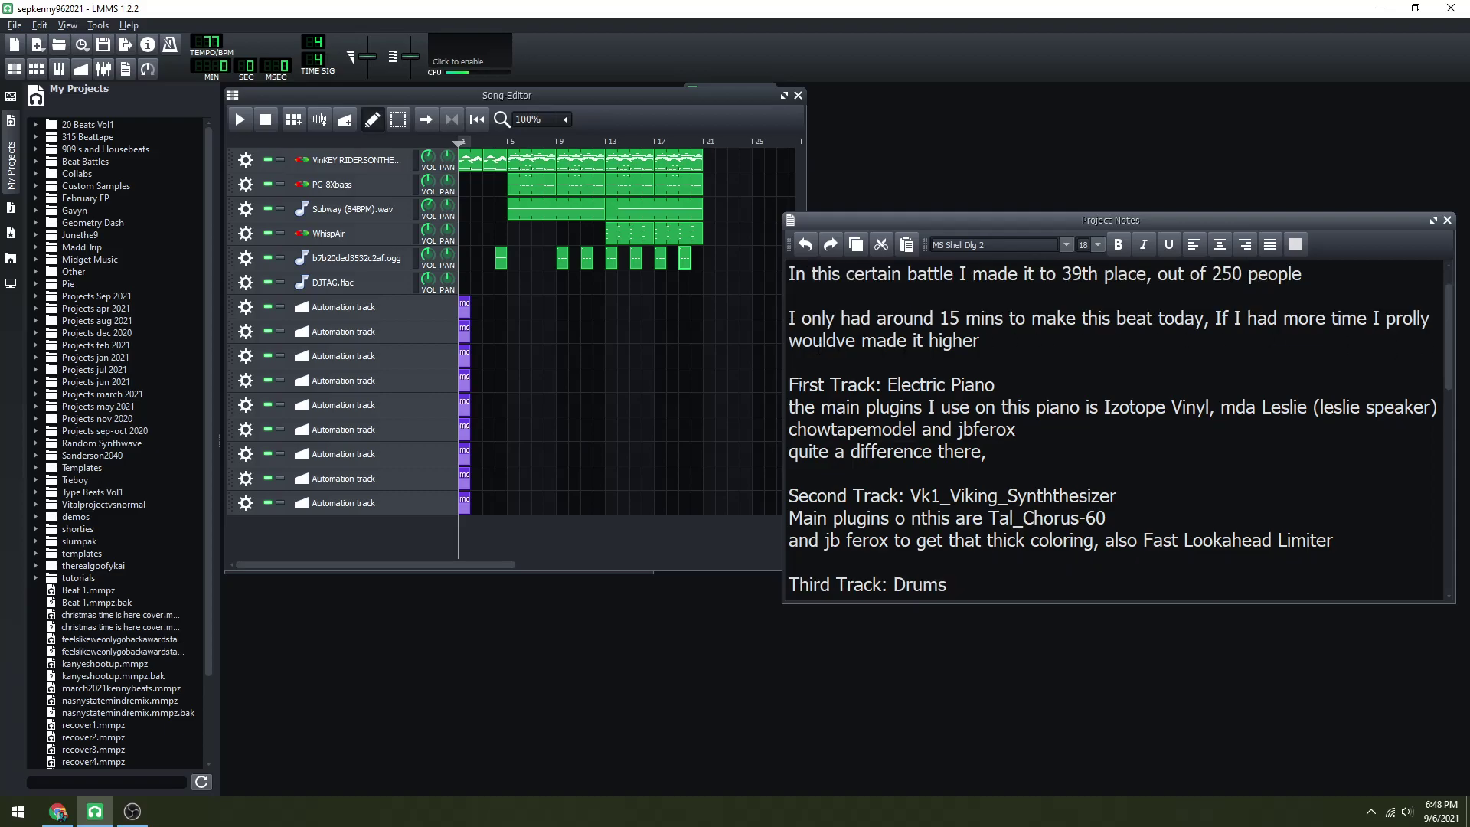
pyautogui.click(281, 160)
pyautogui.moveTo(1210, 225); pyautogui.dragTo(918, 311)
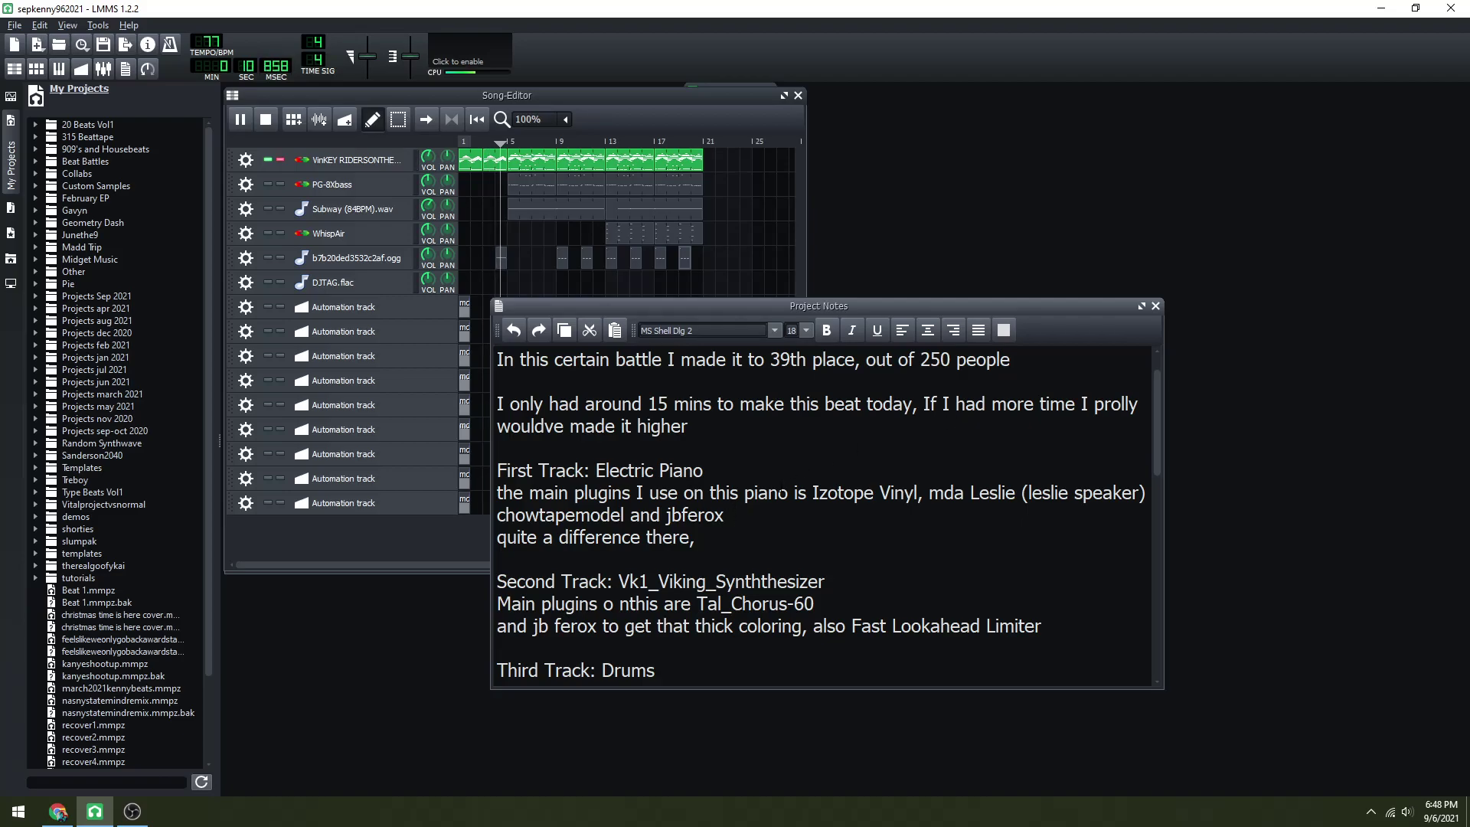
# - Examine the mda Leslie effect in the VinKEY track's effects chain, close the instrument, and return to the project notes
pyautogui.click(356, 160)
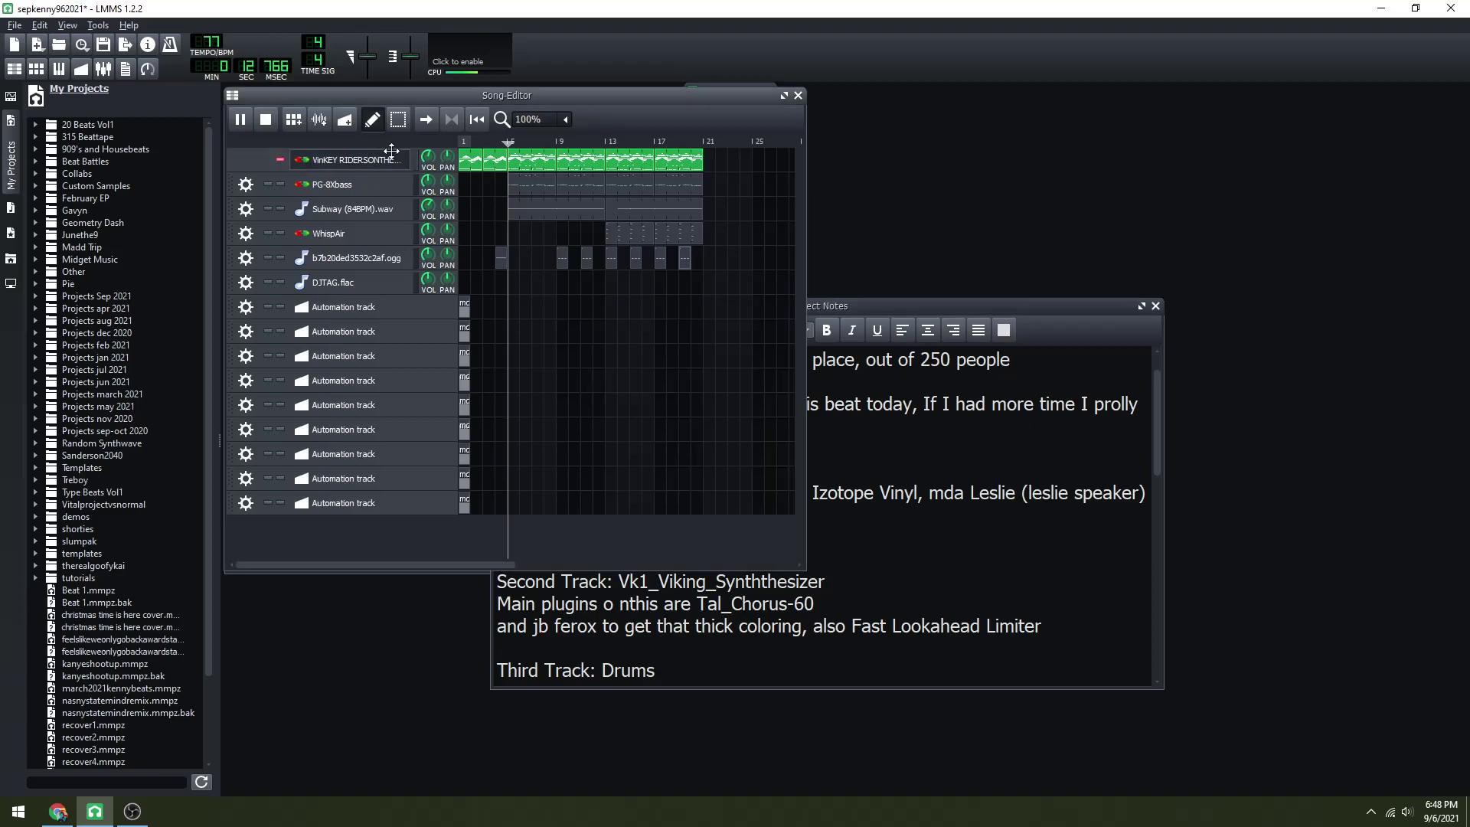
pyautogui.click(641, 408)
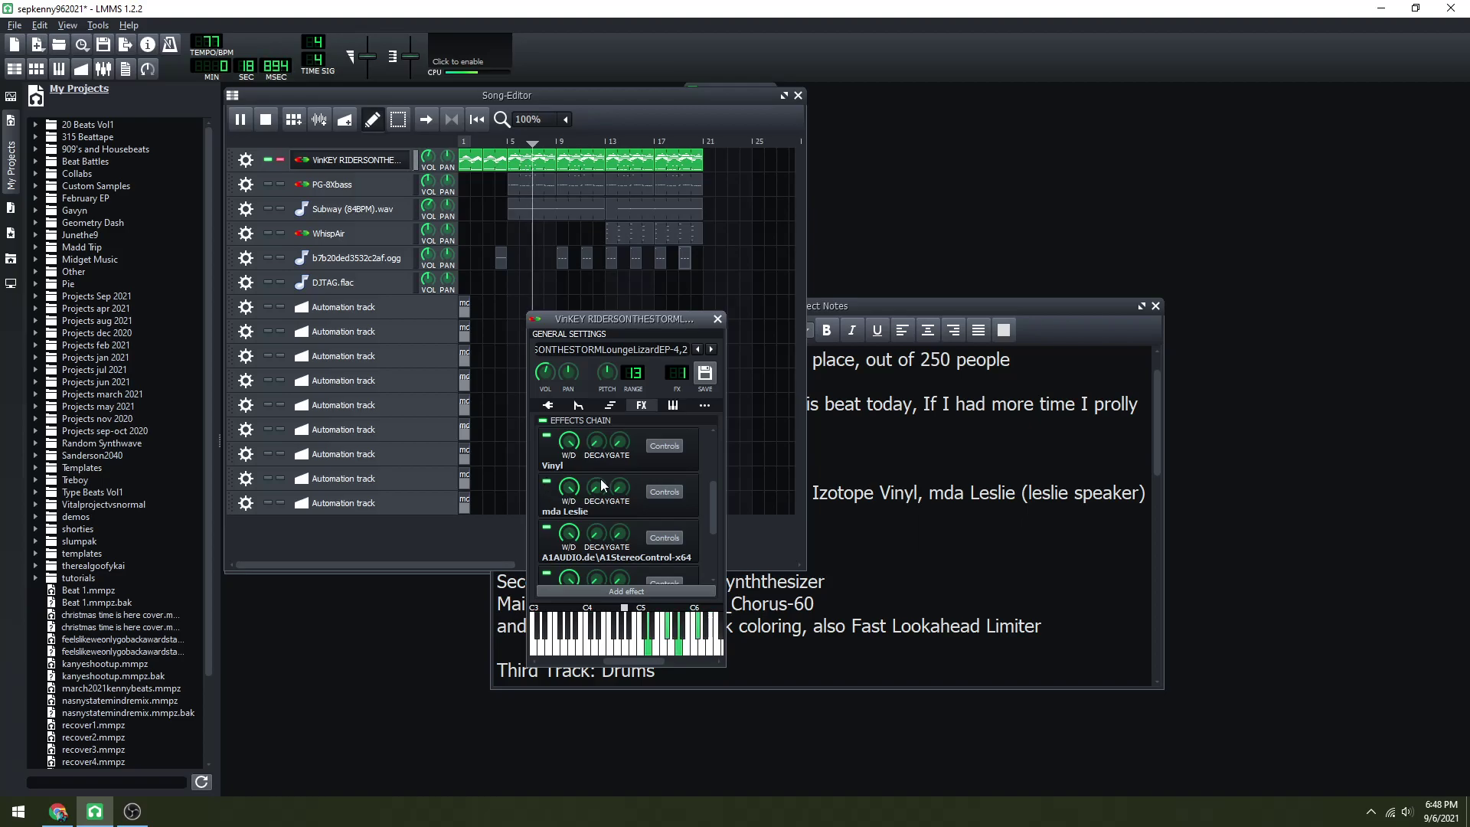
pyautogui.click(665, 490)
pyautogui.click(664, 490)
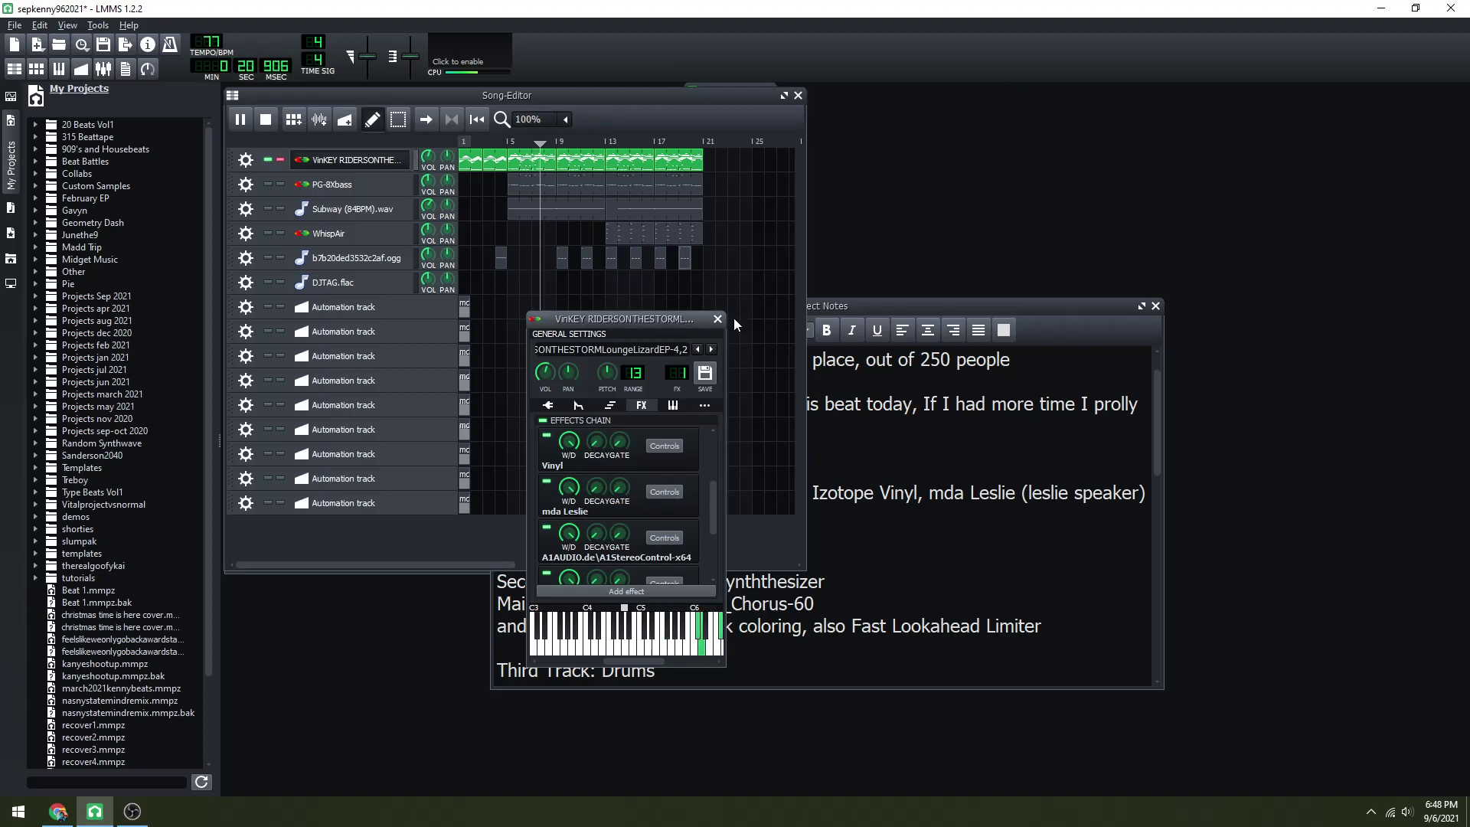
pyautogui.click(718, 319)
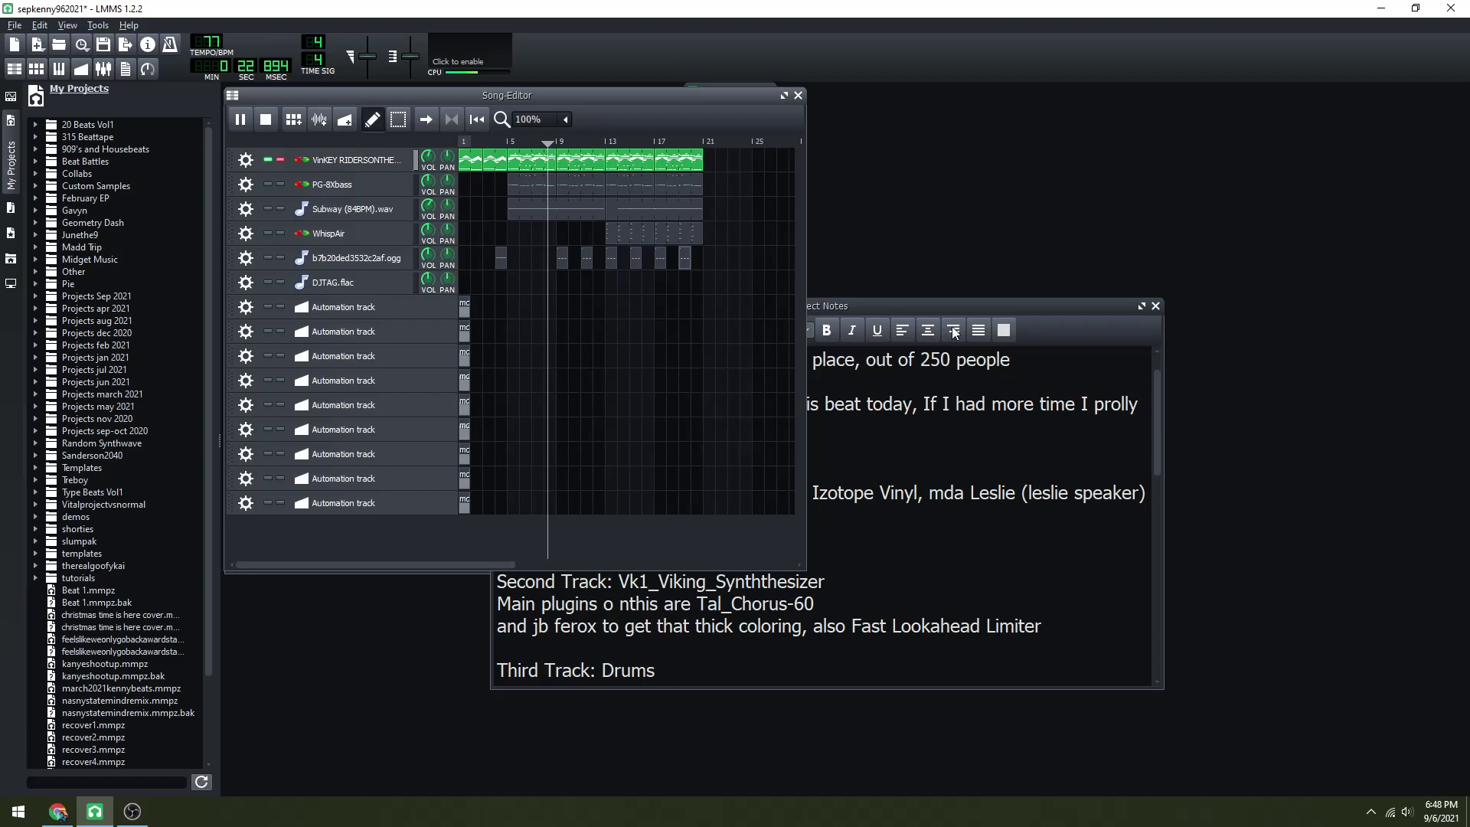
pyautogui.click(1005, 314)
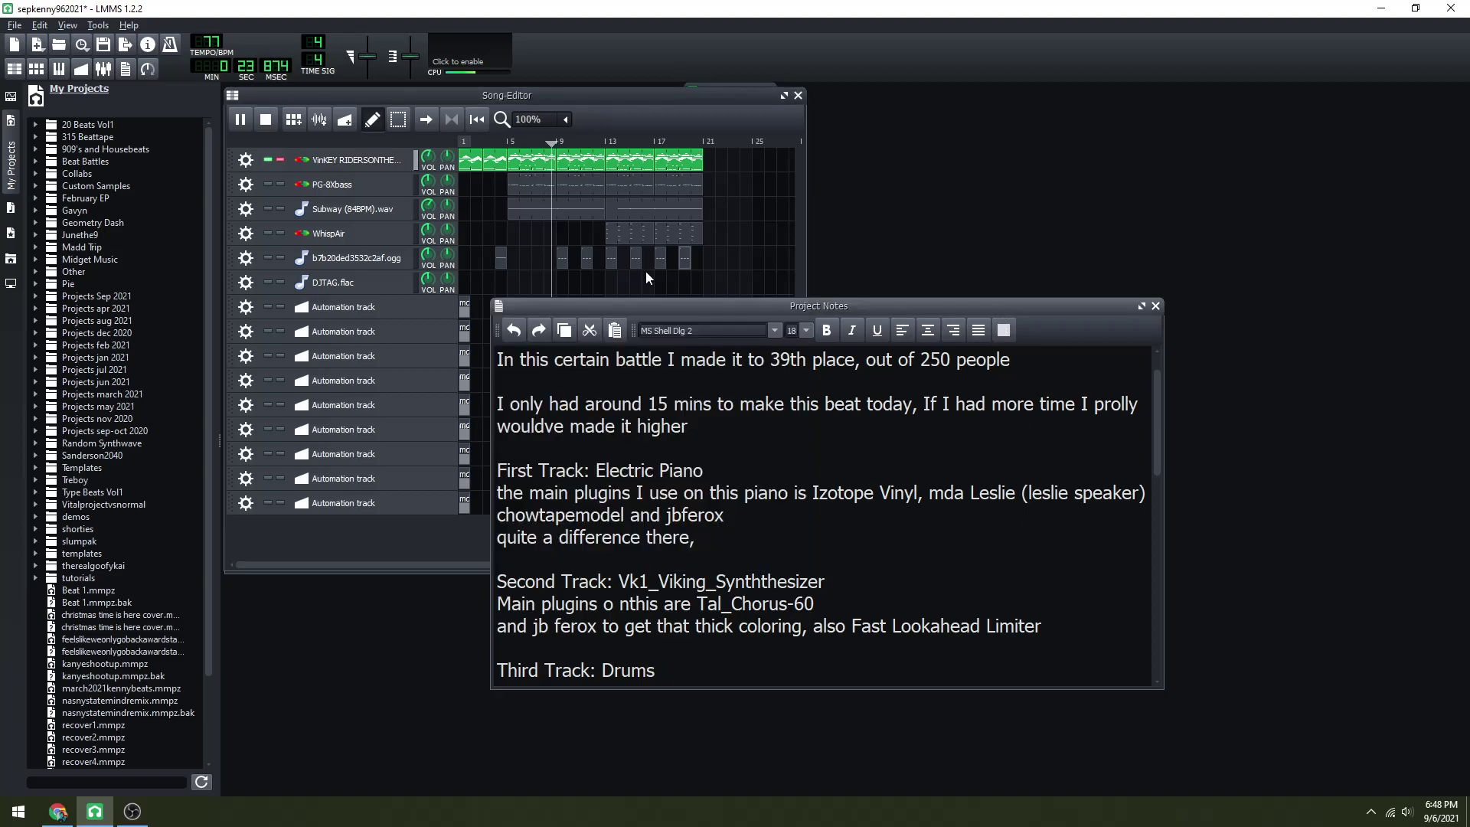
# - Solo the PG-8Xbass track and show the second and third track notes in Project Notes
pyautogui.click(285, 187)
pyautogui.click(855, 539)
pyautogui.scroll(-2, 855, 539)
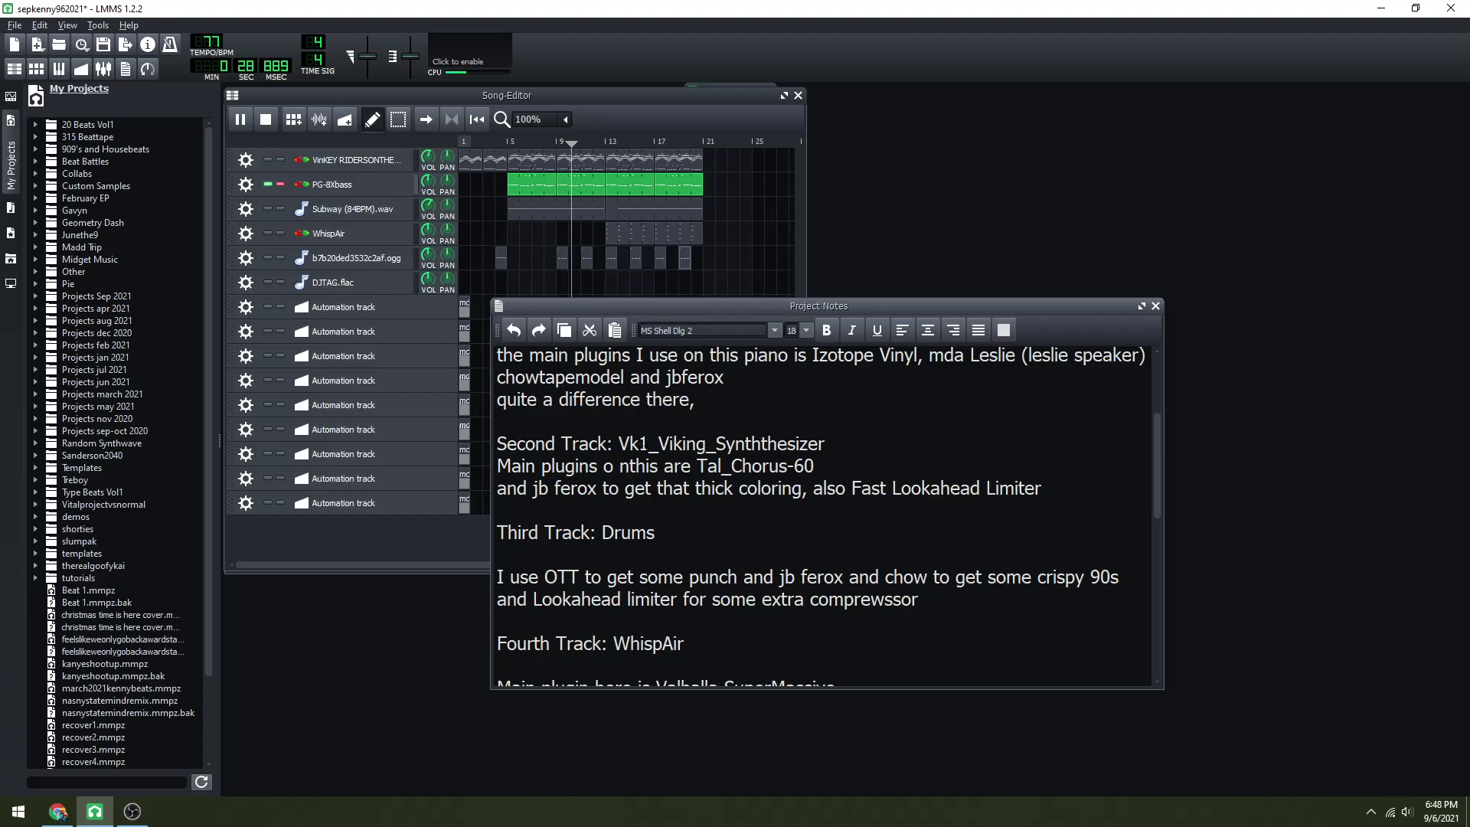
# - Add "for Bass" after "Fast Lookahead Limiter" in the second track's notes and save the project
pyautogui.click(1062, 488)
pyautogui.write('for  Bass')
pyautogui.hotkey('ctrl', 's')
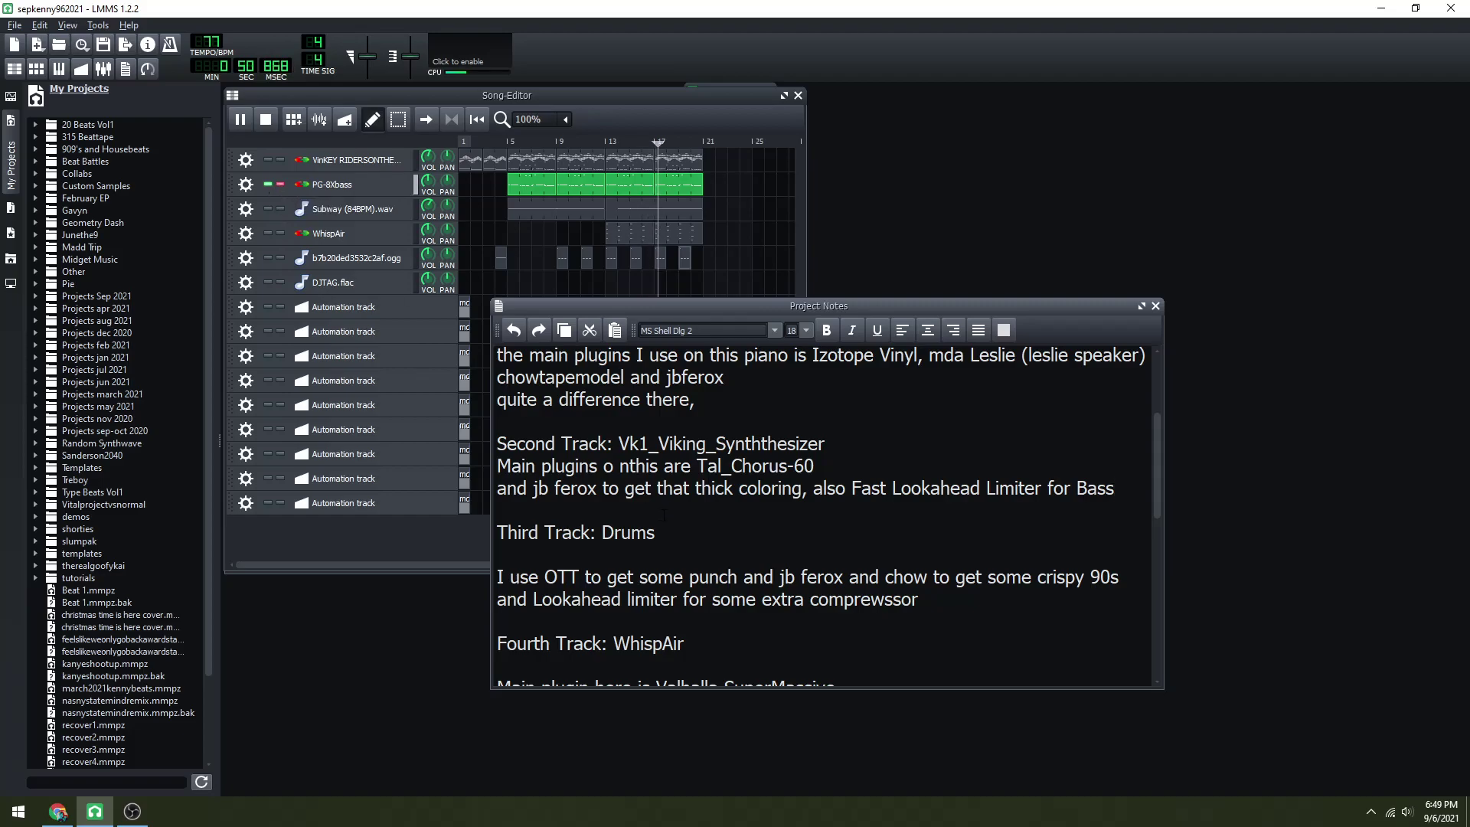
pyautogui.scroll(-2, 664, 514)
pyautogui.hotkey('ctrl', 's')
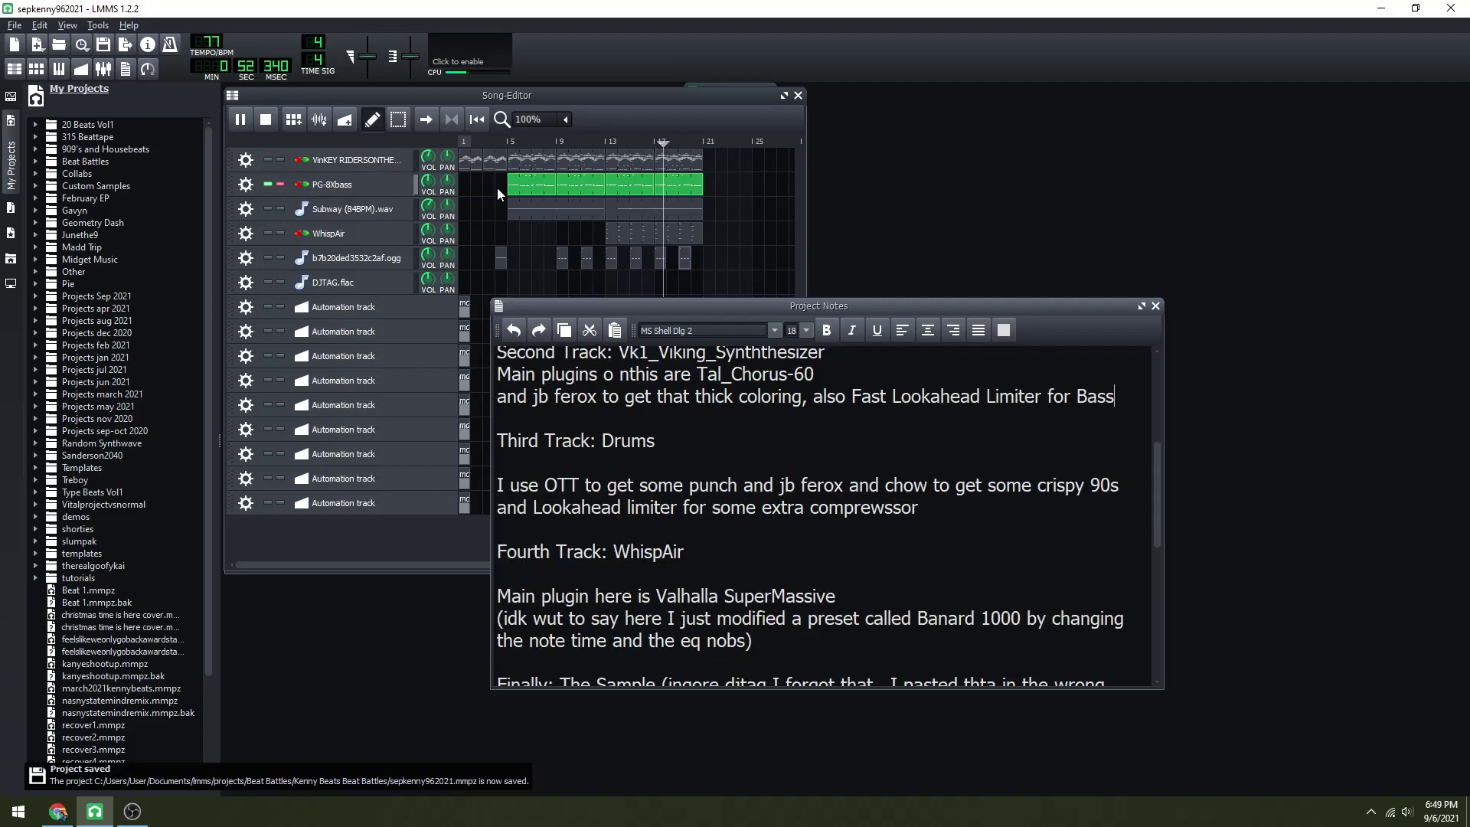
# - Solo the Subway (84BPM).wav drum track with playback starting just before bar 5, and save the project
pyautogui.click(481, 136)
pyautogui.click(281, 208)
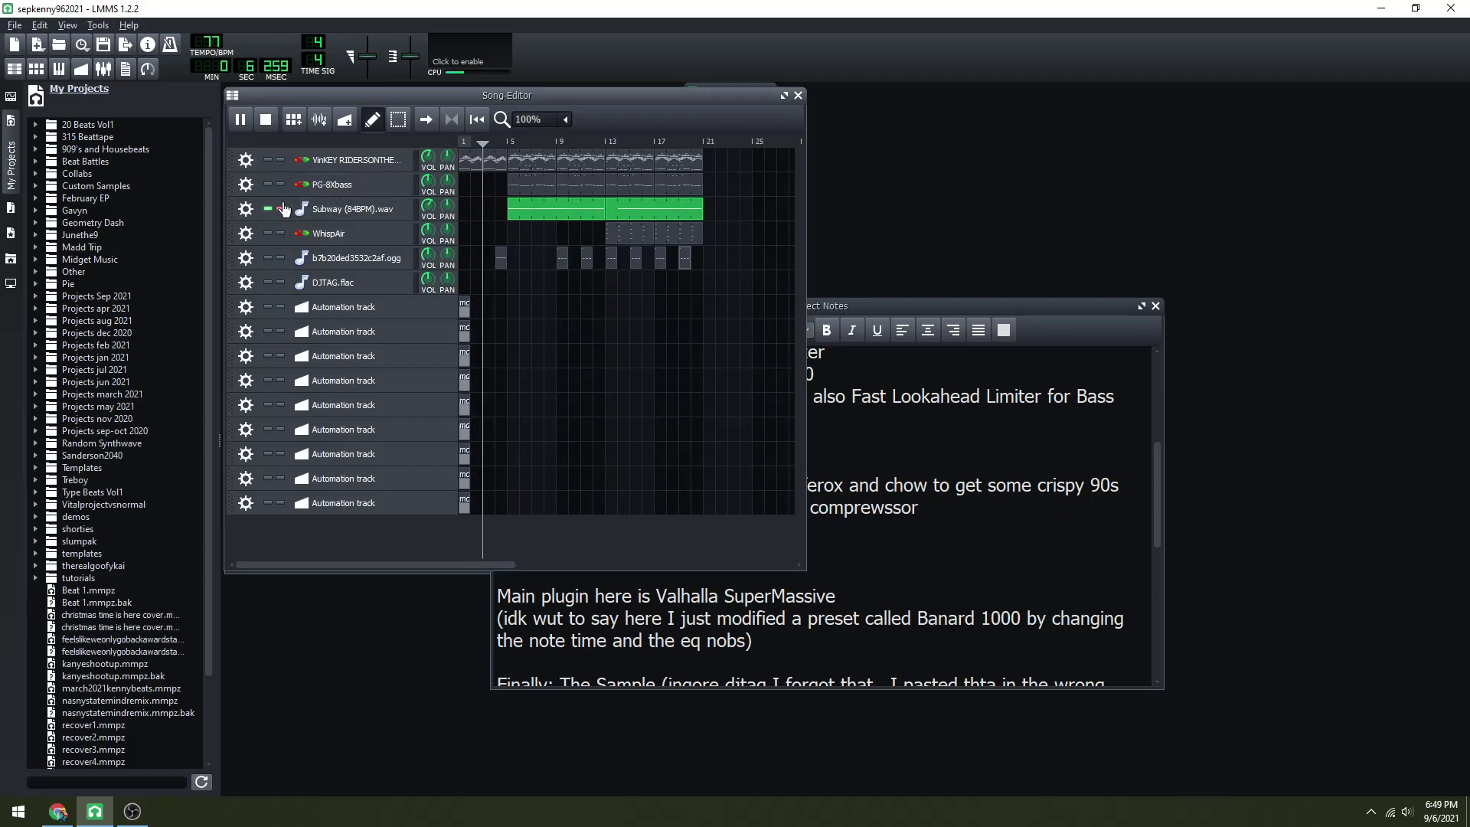
pyautogui.press('space')
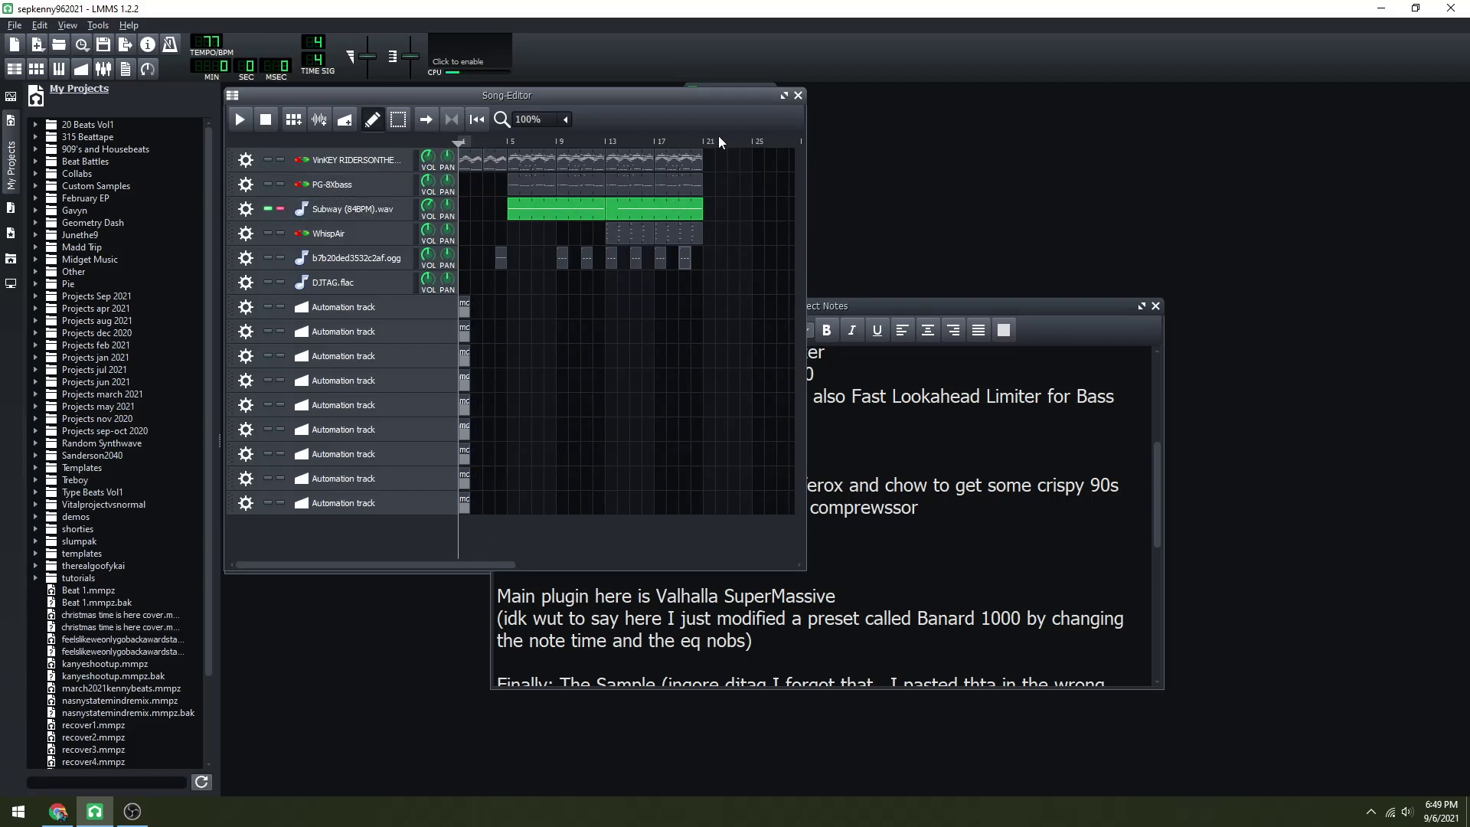
pyautogui.click(503, 136)
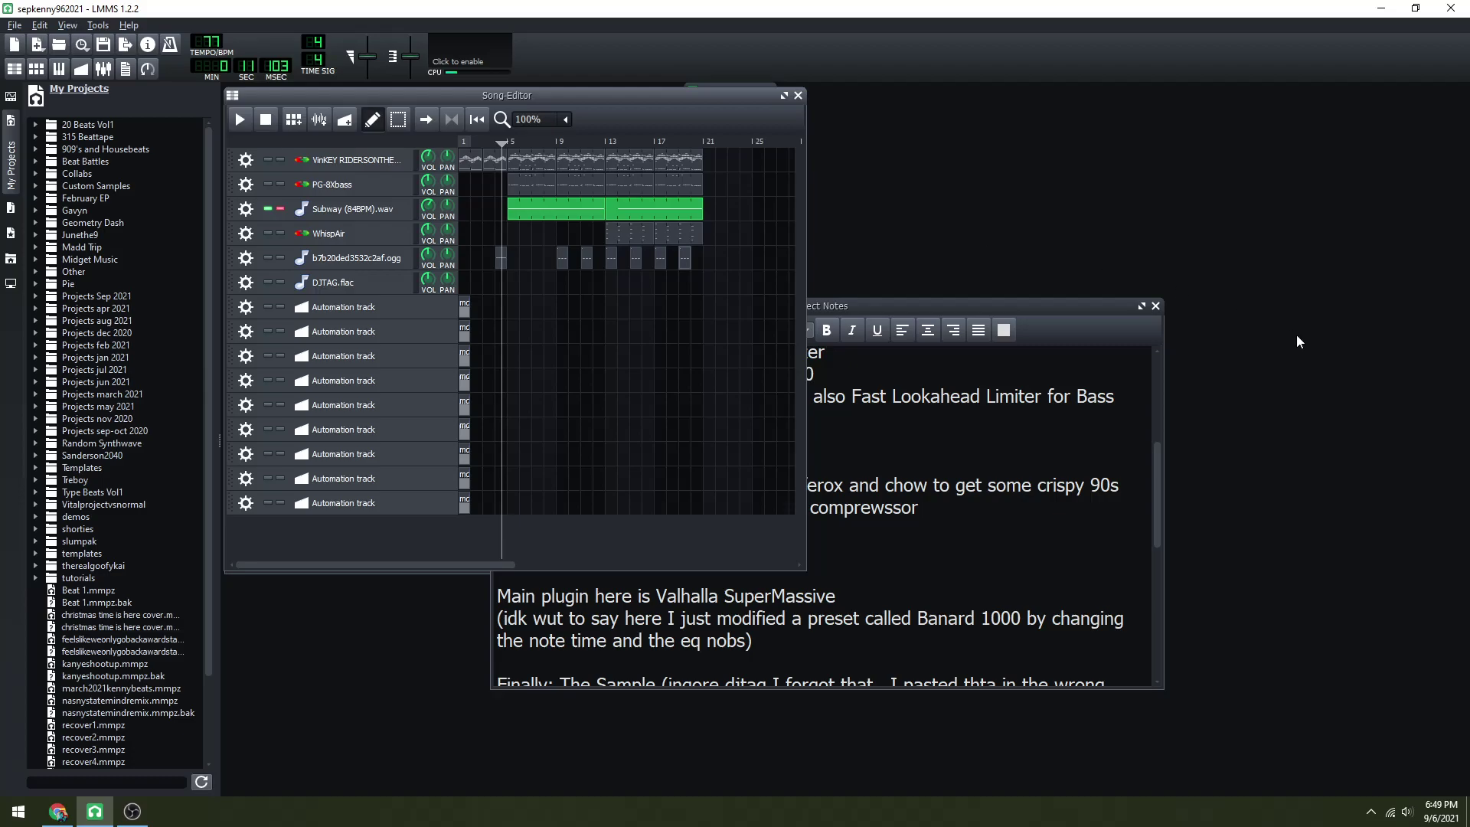
pyautogui.click(1057, 302)
pyautogui.hotkey('ctrl', 's')
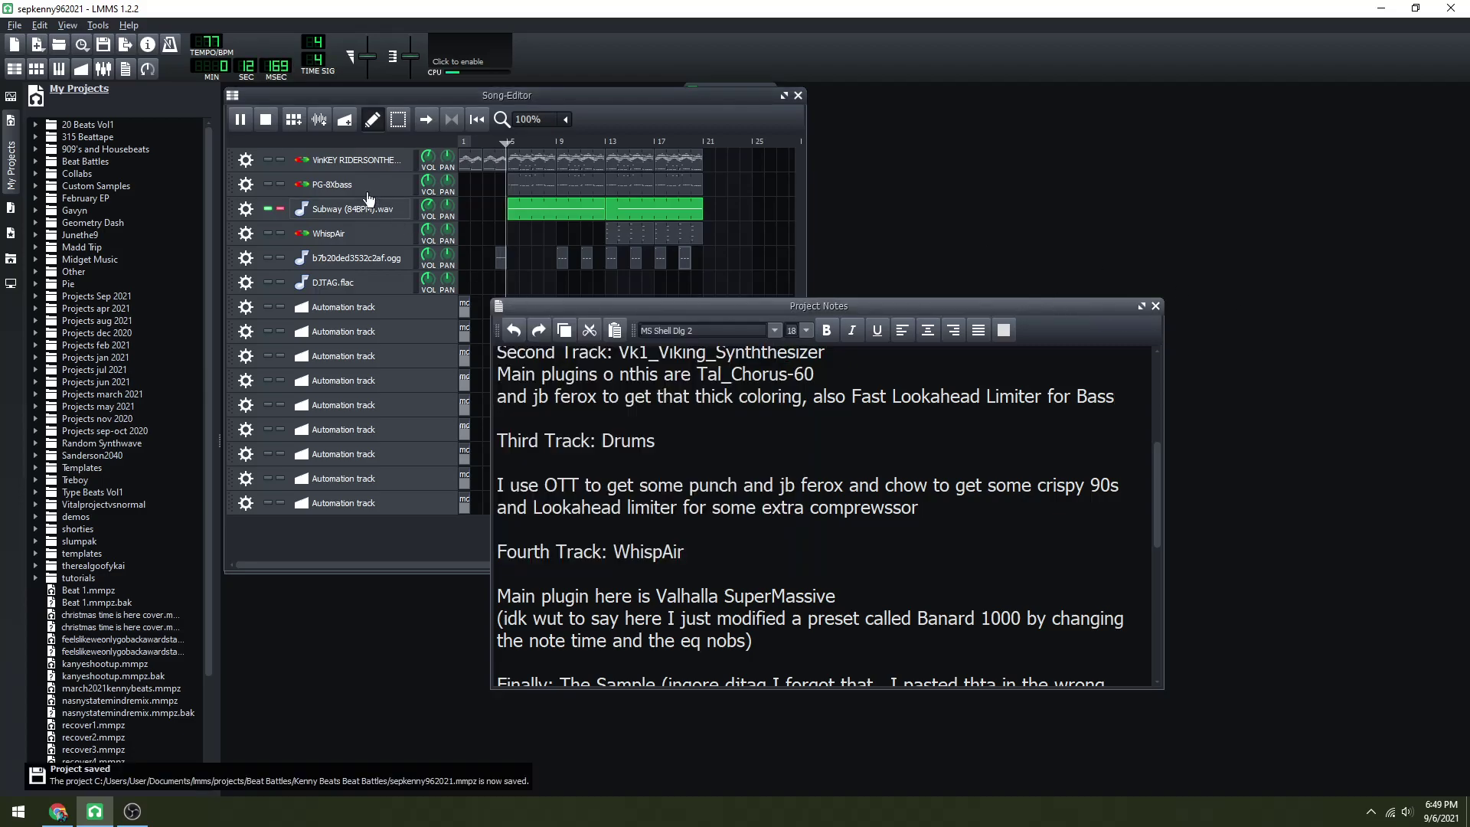
# - Open the Subway channel in the FX-Mixer and examine its OTT compressor settings
pyautogui.click(104, 69)
pyautogui.click(326, 425)
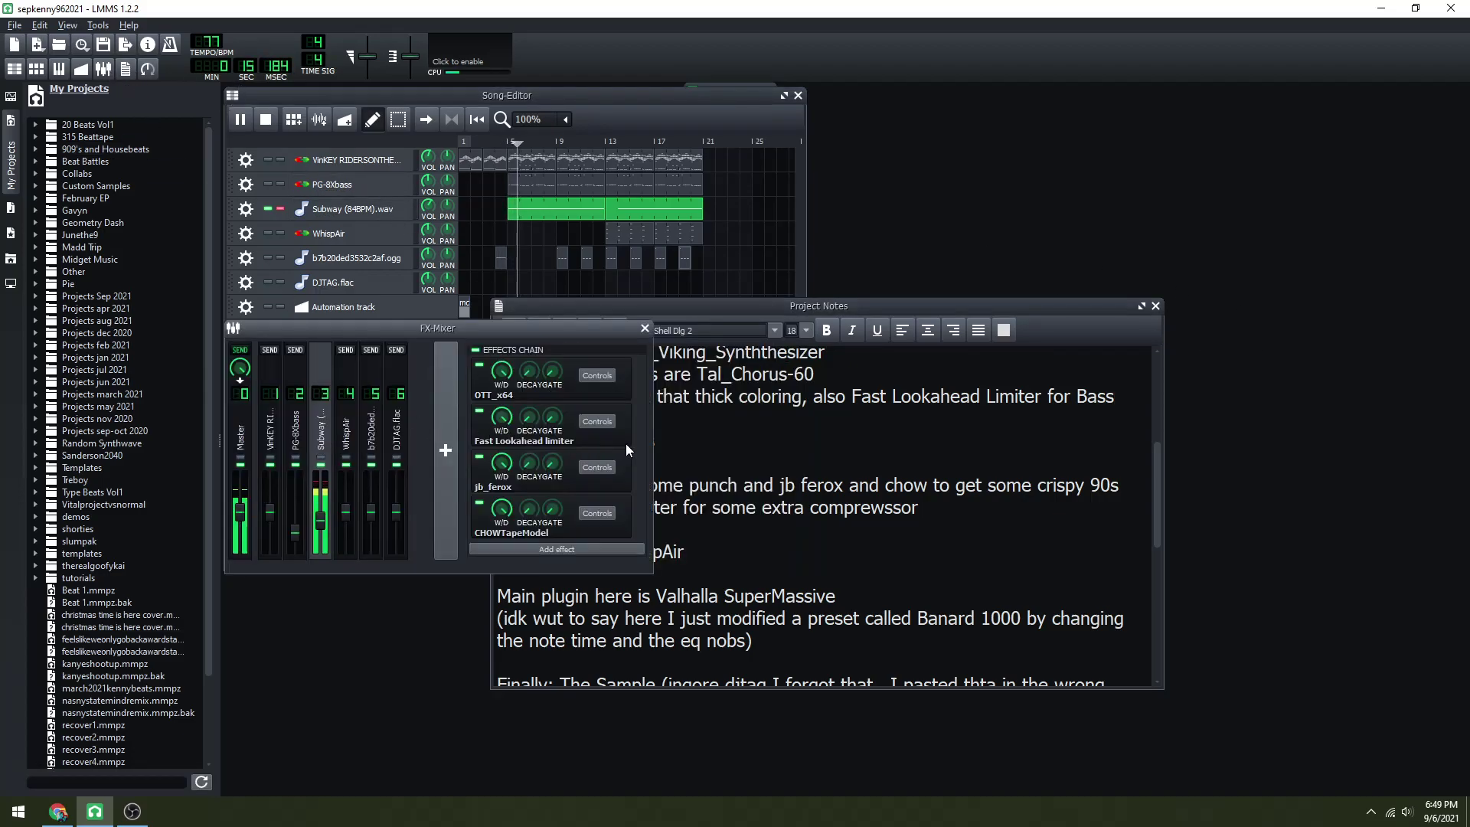
pyautogui.click(599, 375)
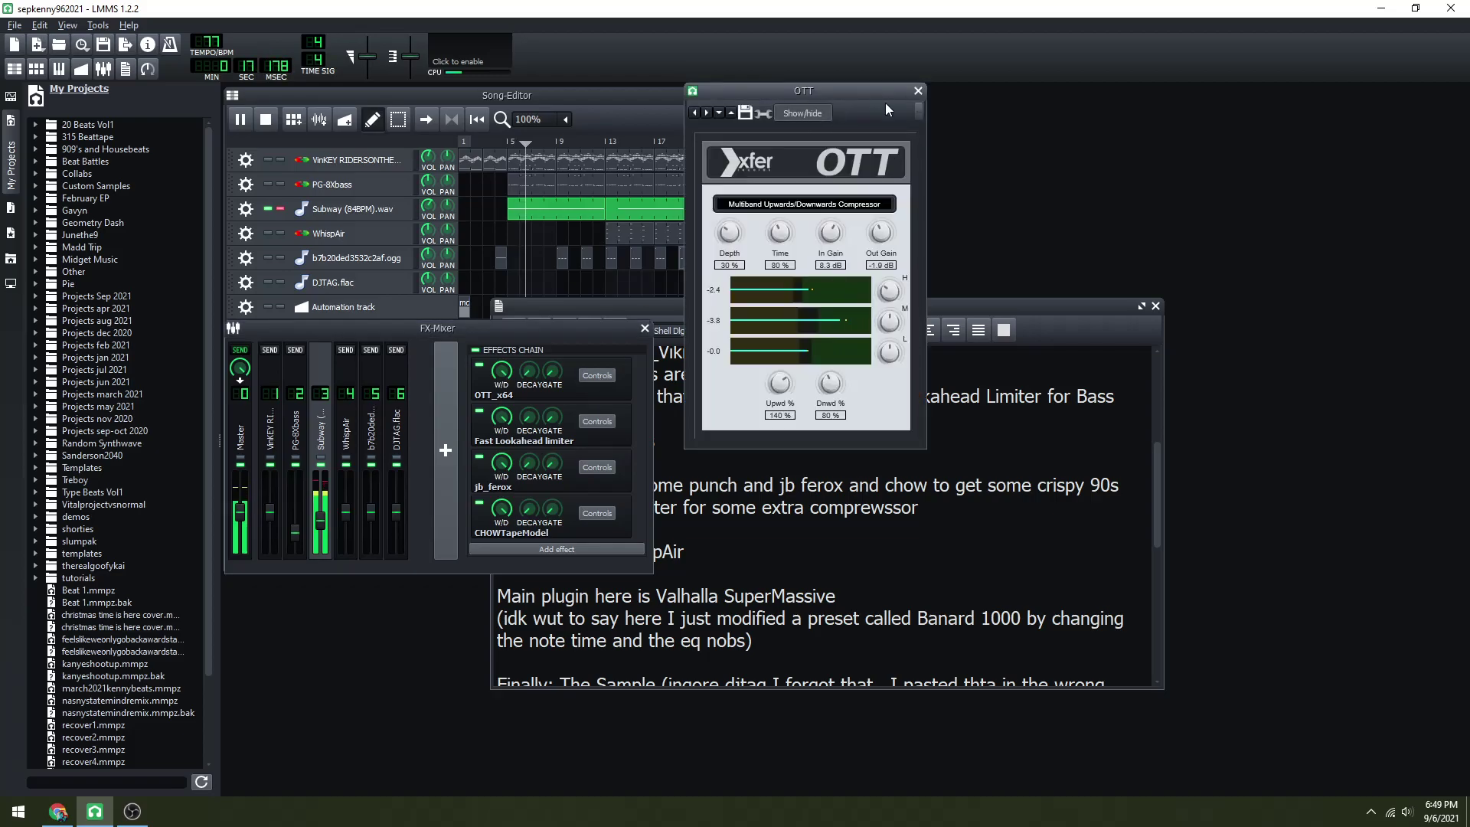
pyautogui.click(797, 116)
pyautogui.click(818, 115)
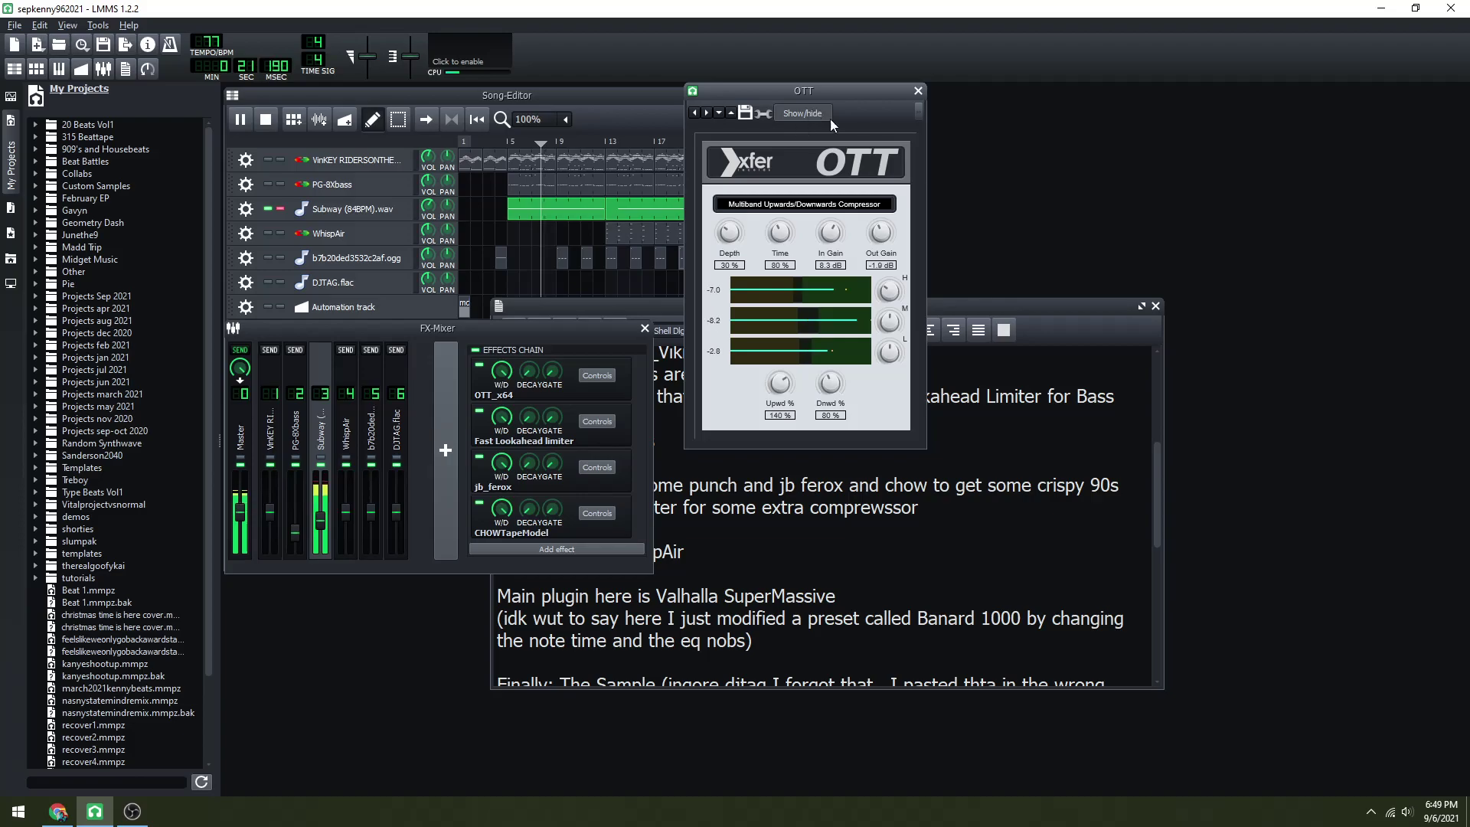
pyautogui.click(598, 375)
# - Check the Fast Lookahead limiter's controls and its input gain options on the Subway channel
pyautogui.click(598, 421)
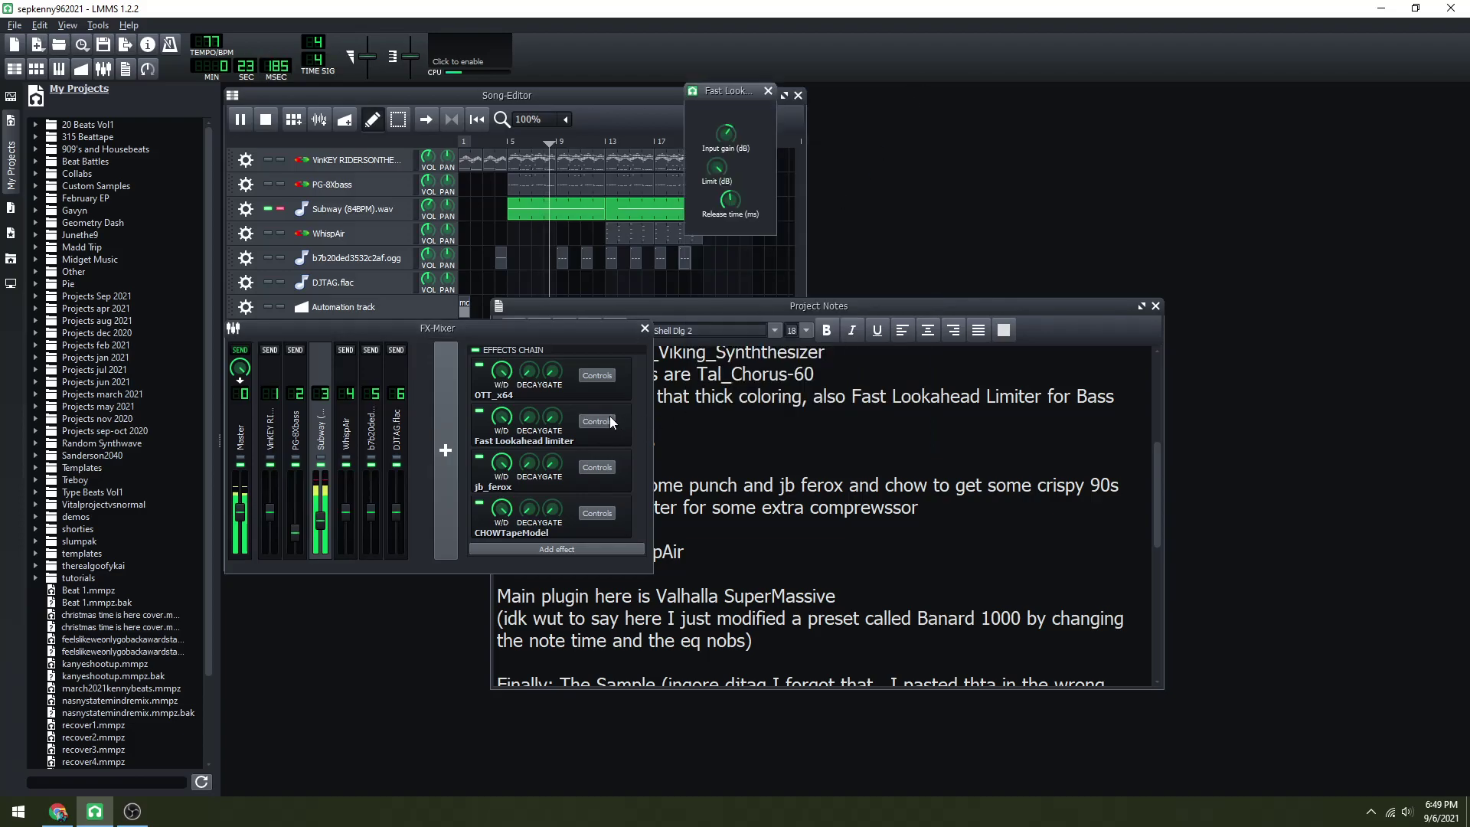
pyautogui.rightClick(734, 132)
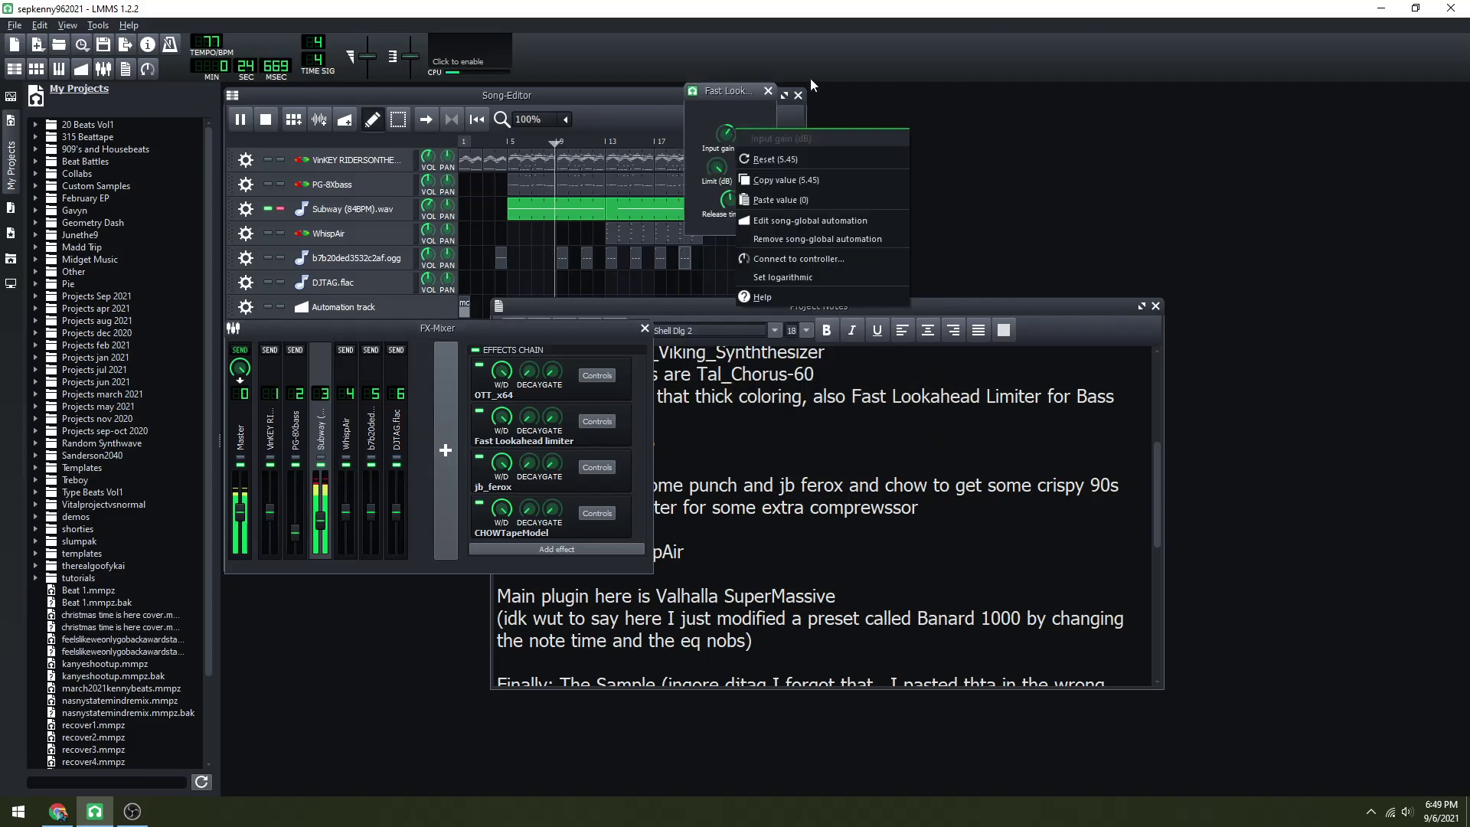
pyautogui.click(769, 91)
pyautogui.click(769, 91)
# - View the jb_ferox and CHOWTapeModel effects on the Subway channel, and close the FX-Mixer
pyautogui.click(598, 468)
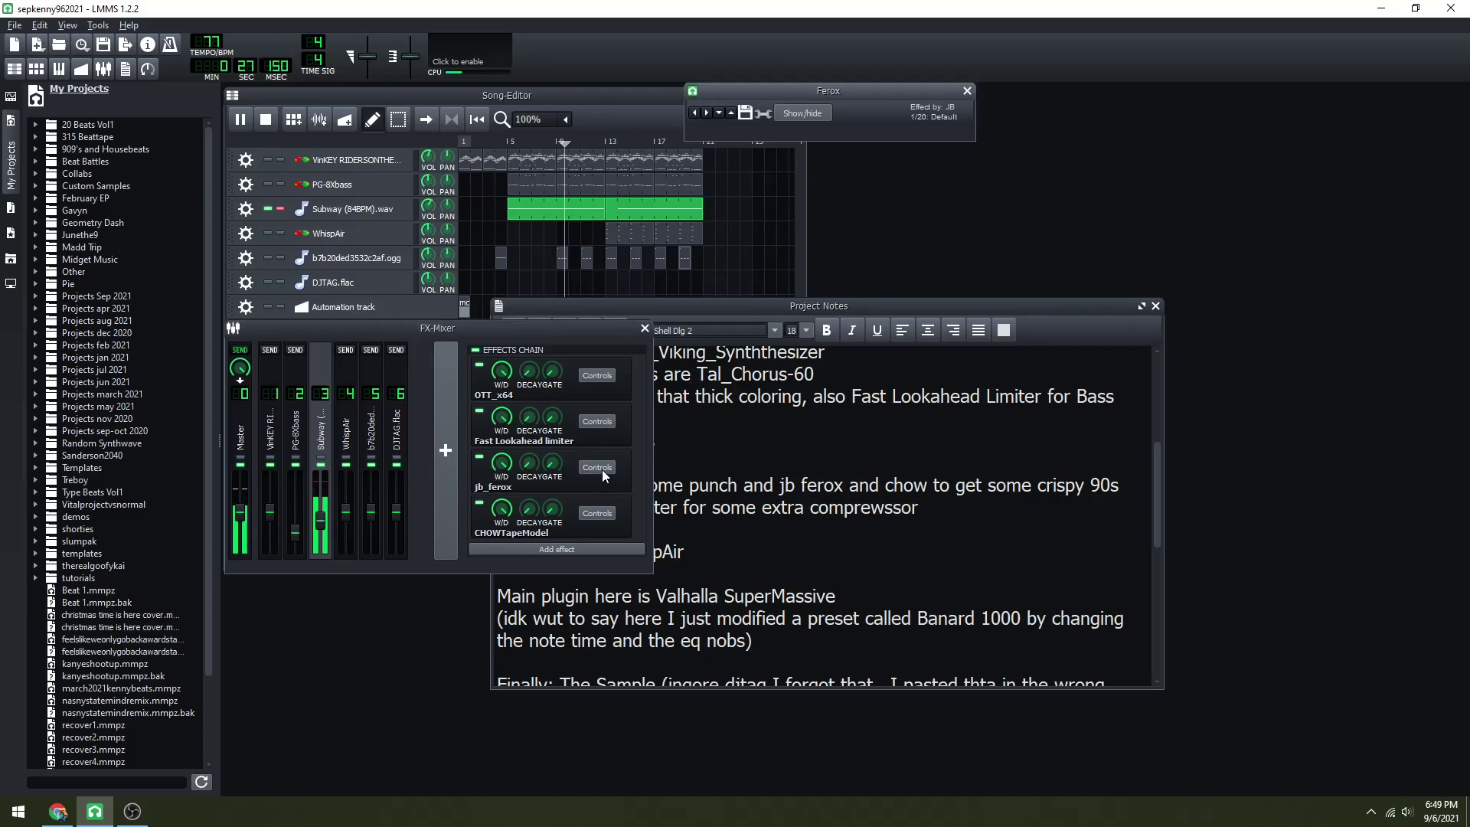
pyautogui.click(967, 90)
pyautogui.click(602, 512)
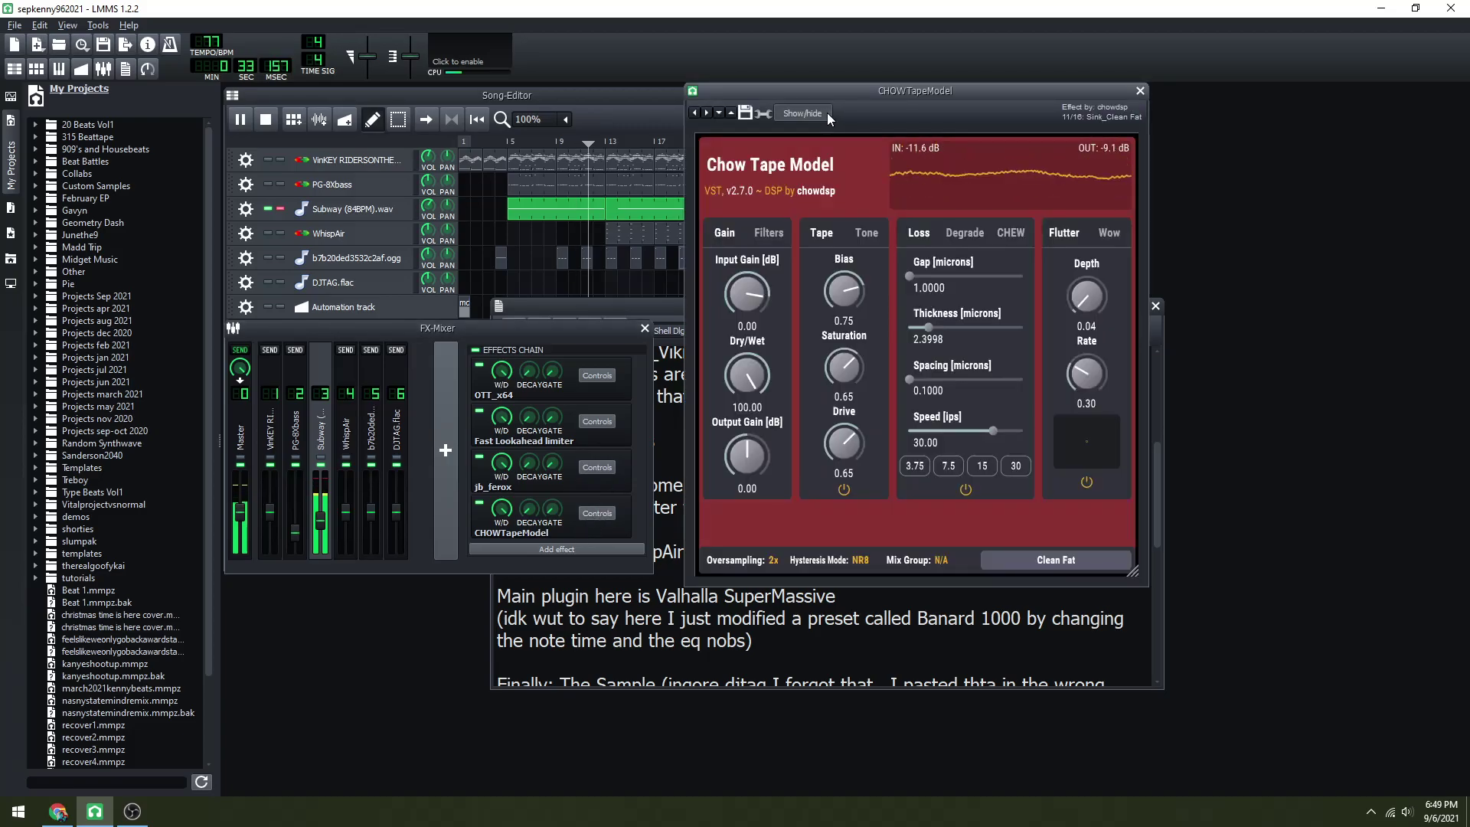
pyautogui.click(1141, 90)
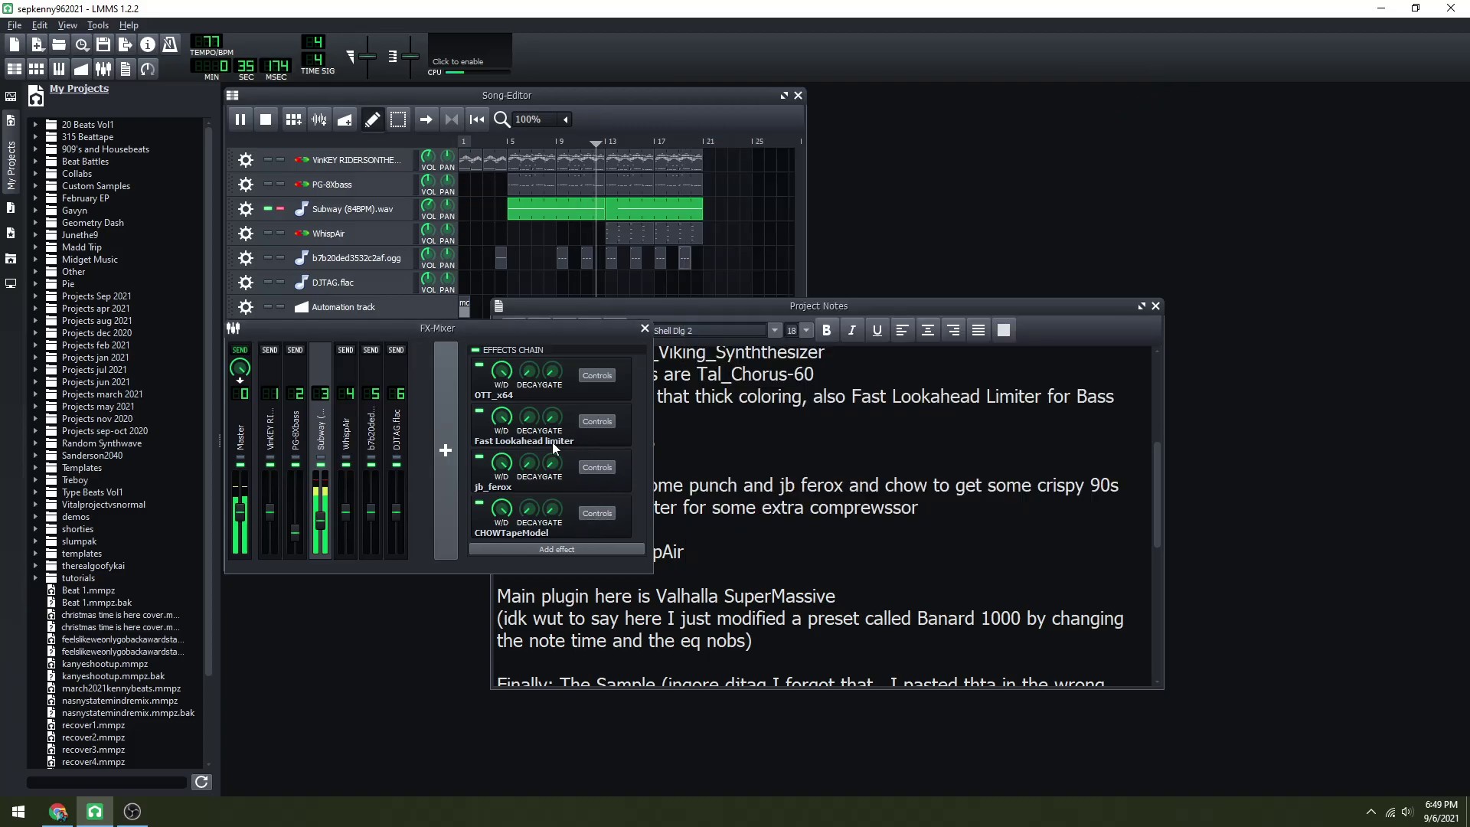
pyautogui.click(645, 328)
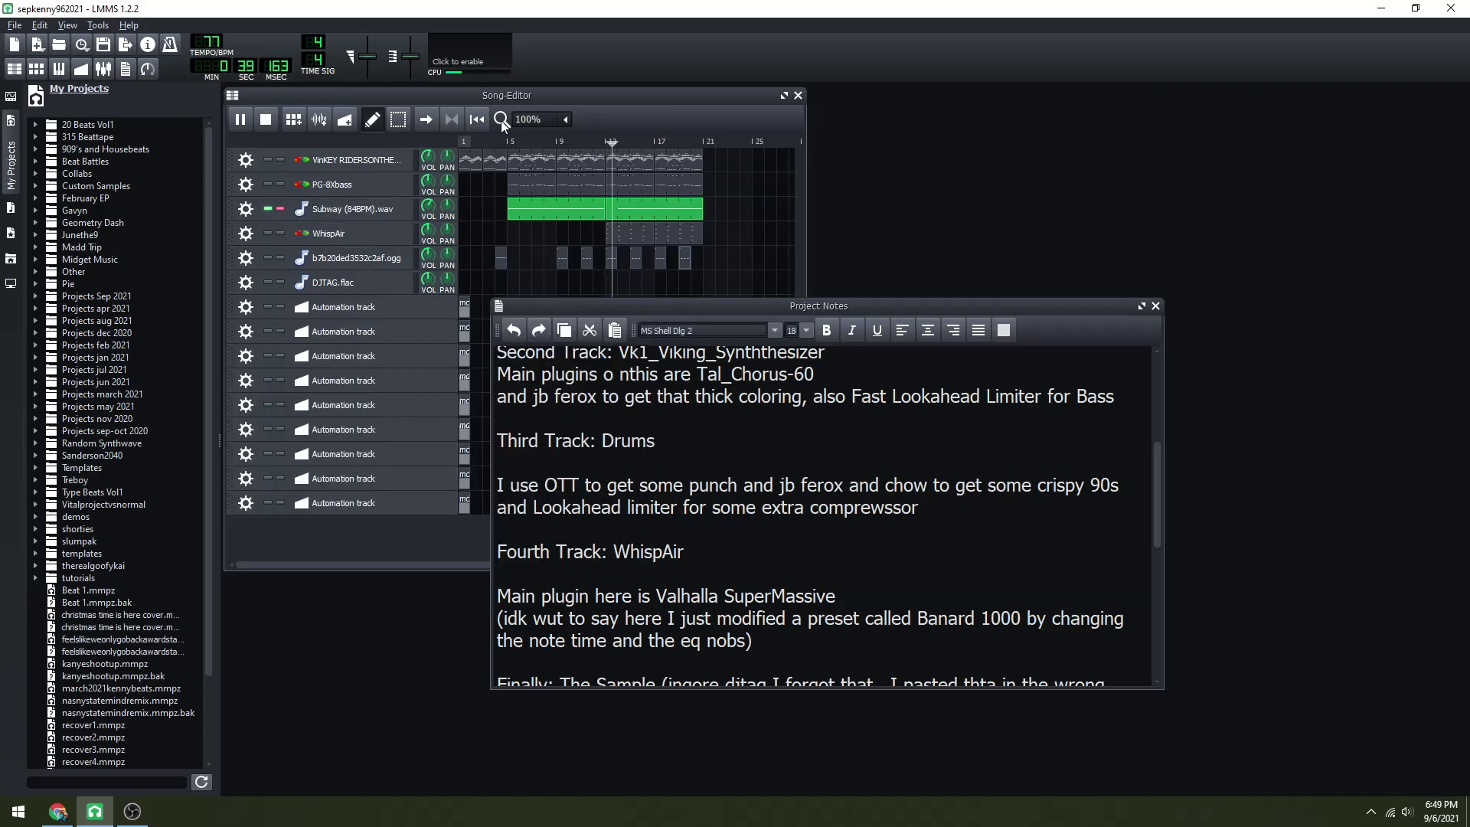
# - Stop playback, save the project, and solo the WhispAir track with the playhead just before bar 13
pyautogui.click(361, 243)
pyautogui.press('space')
pyautogui.hotkey('ctrl', 's')
pyautogui.click(275, 233)
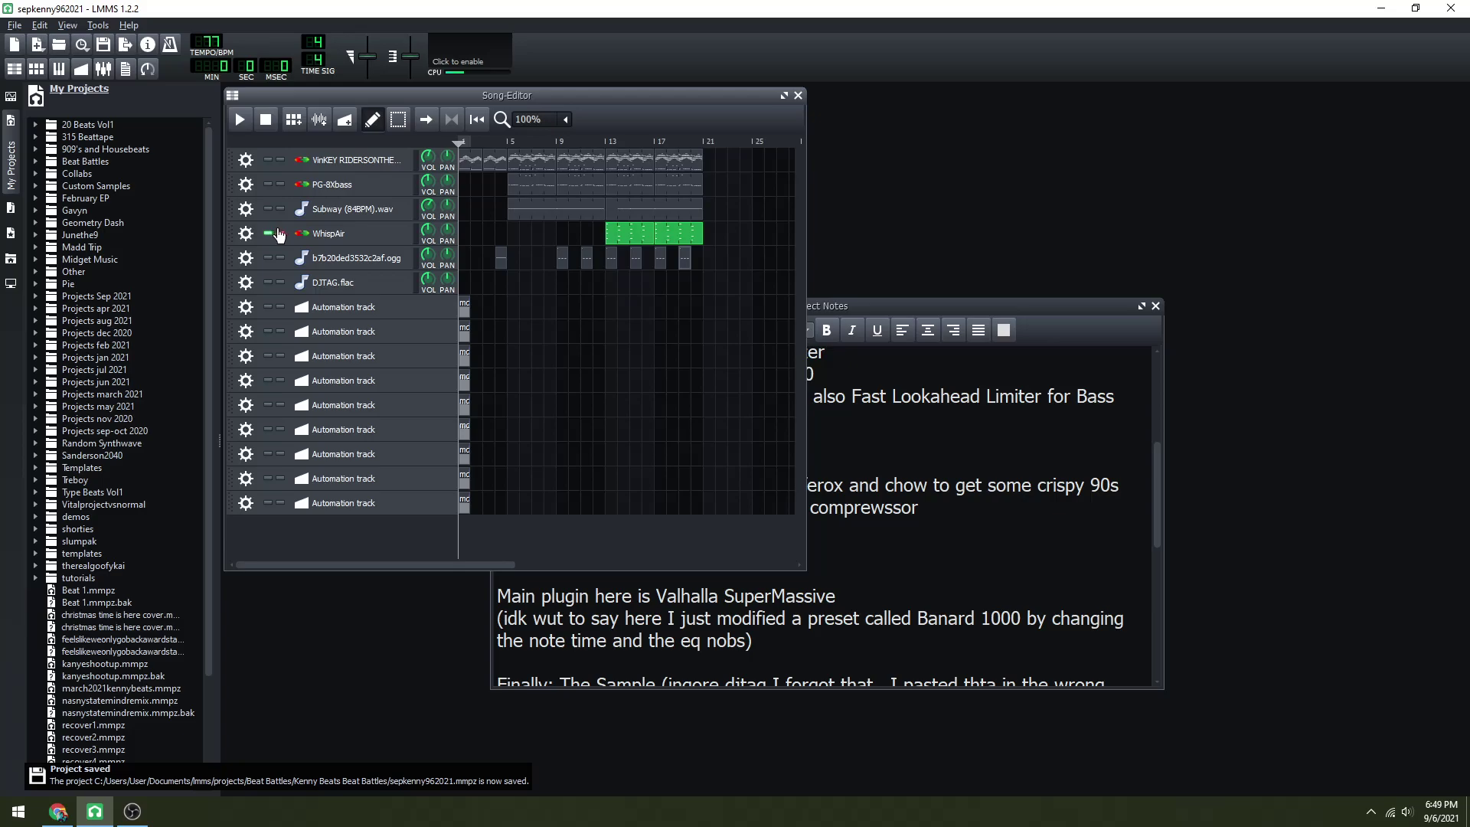
pyautogui.click(608, 139)
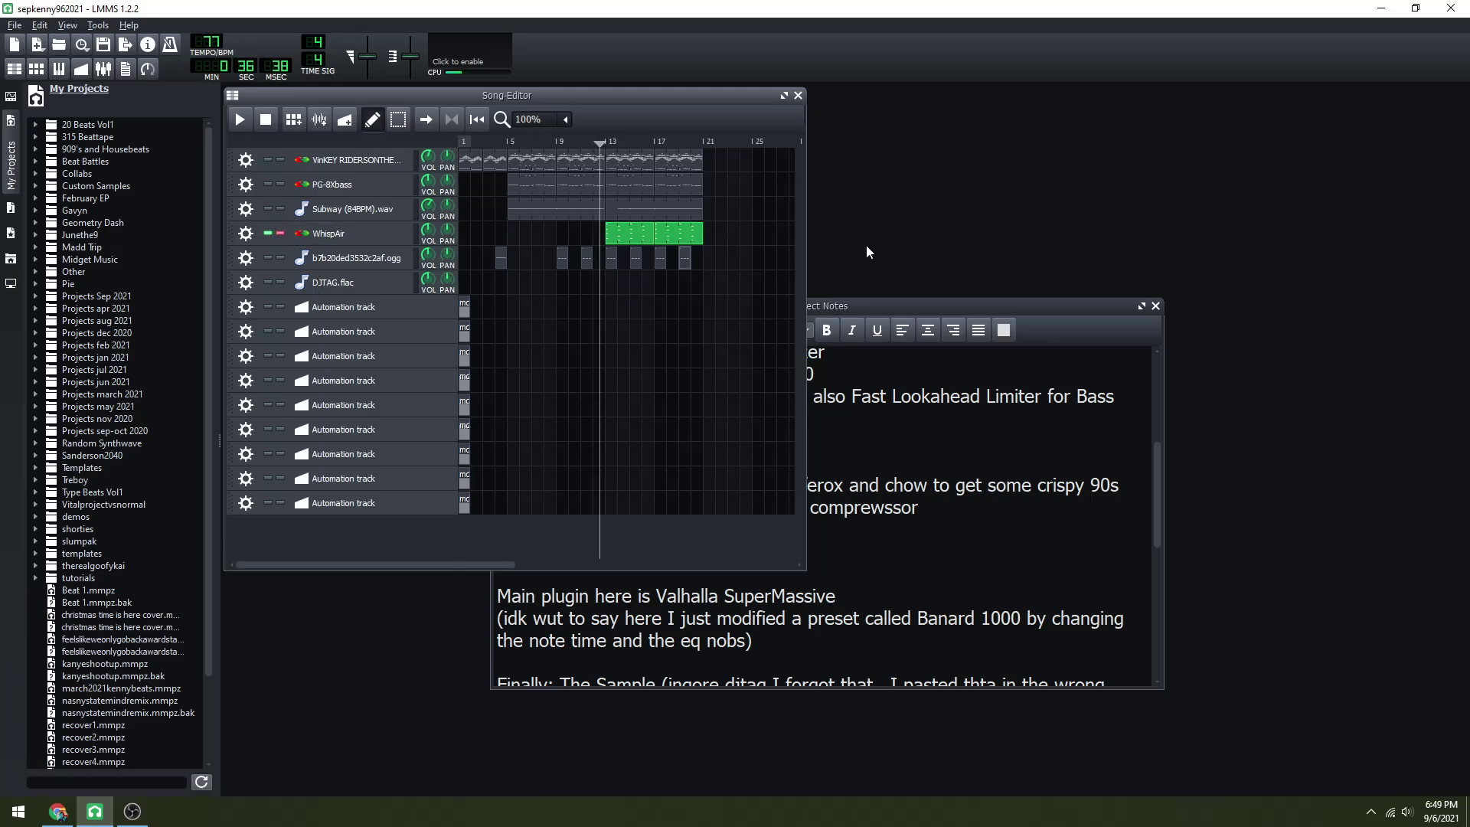
# - Save the project and play the soloed WhispAir track while reading its section in the project notes
pyautogui.click(949, 309)
pyautogui.scroll(-2, 827, 513)
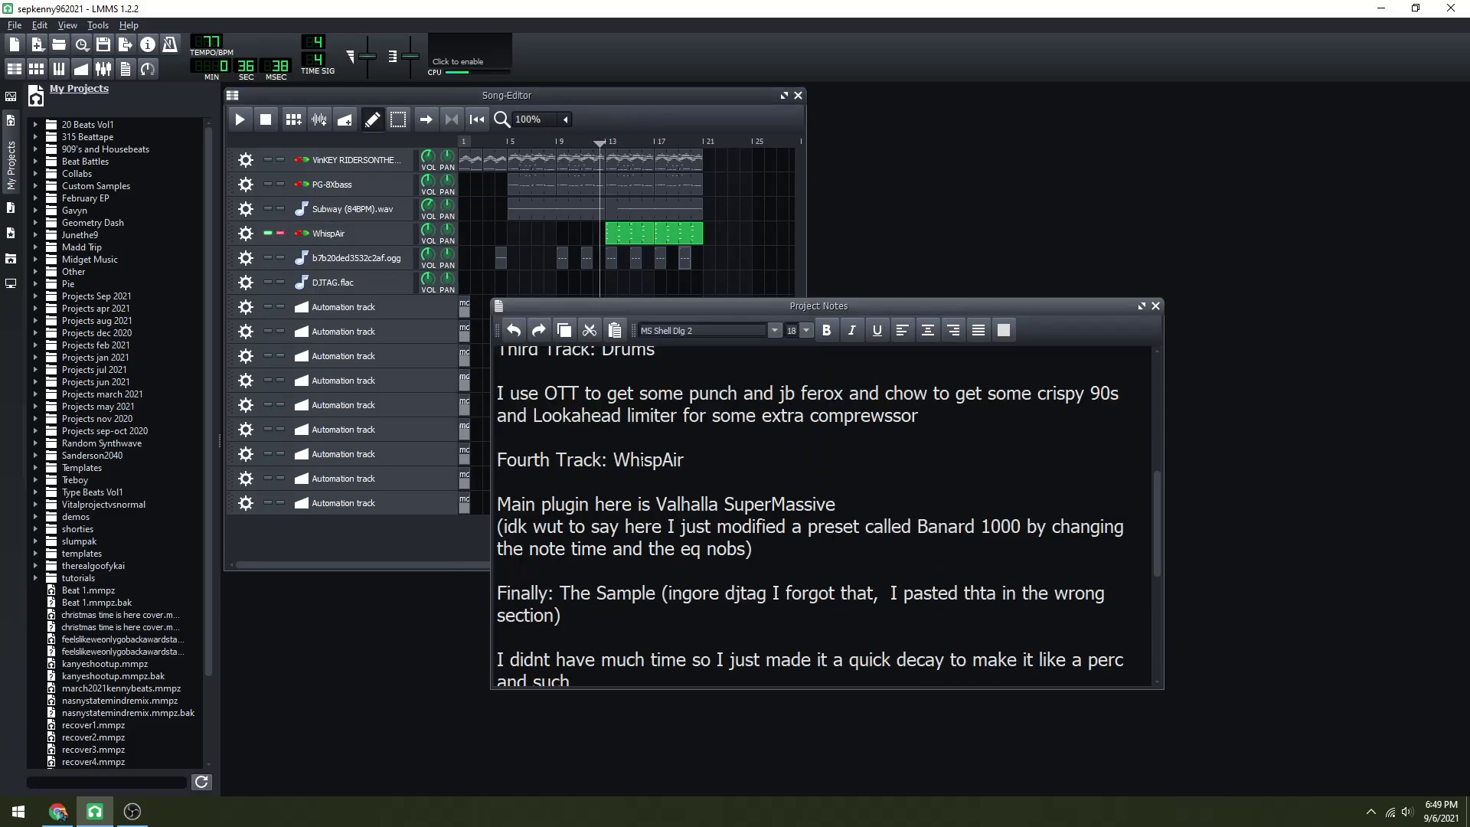
pyautogui.hotkey('ctrl', 's')
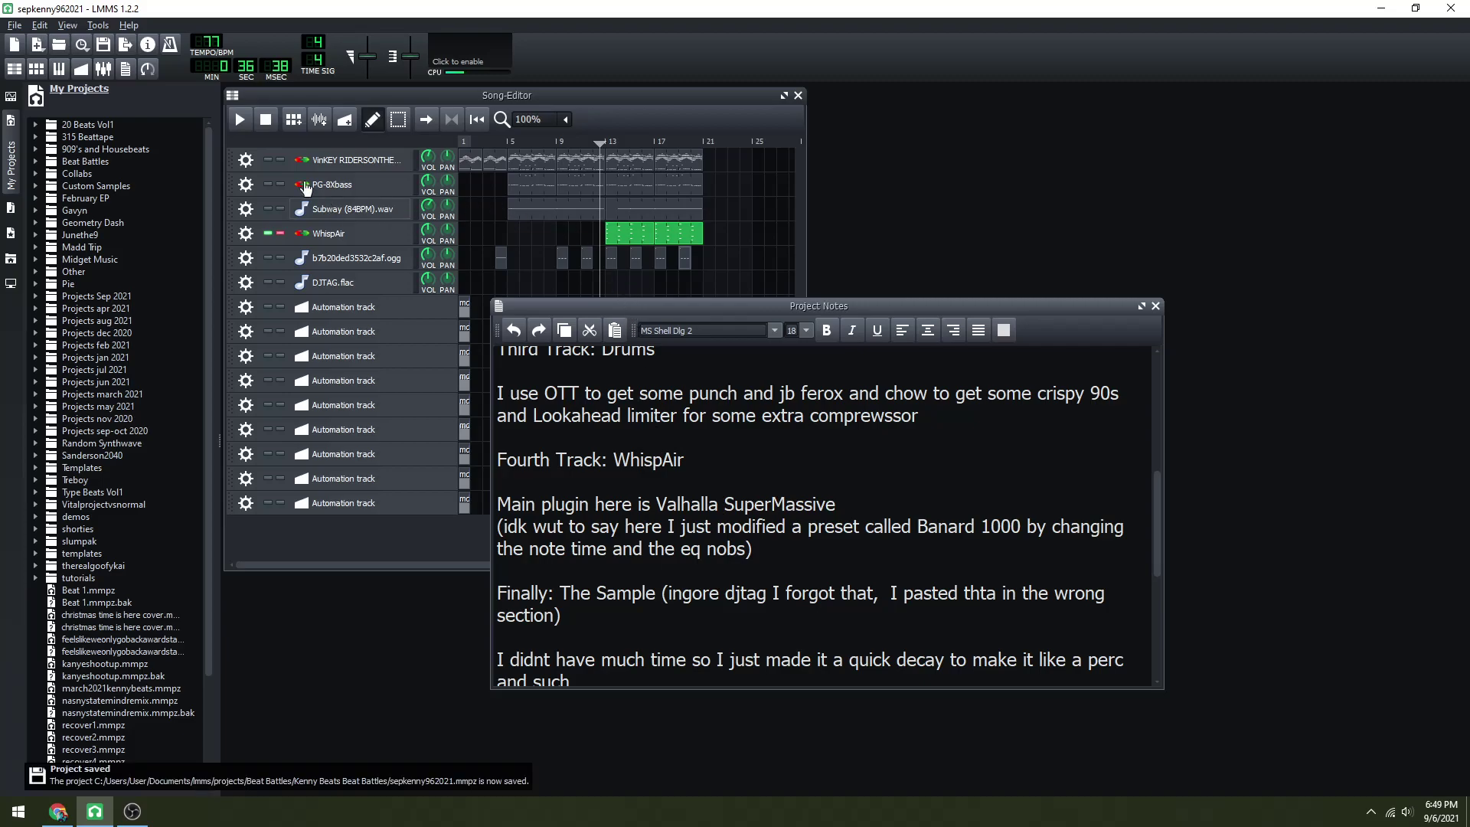
pyautogui.click(239, 121)
pyautogui.moveTo(1003, 306); pyautogui.dragTo(1058, 312)
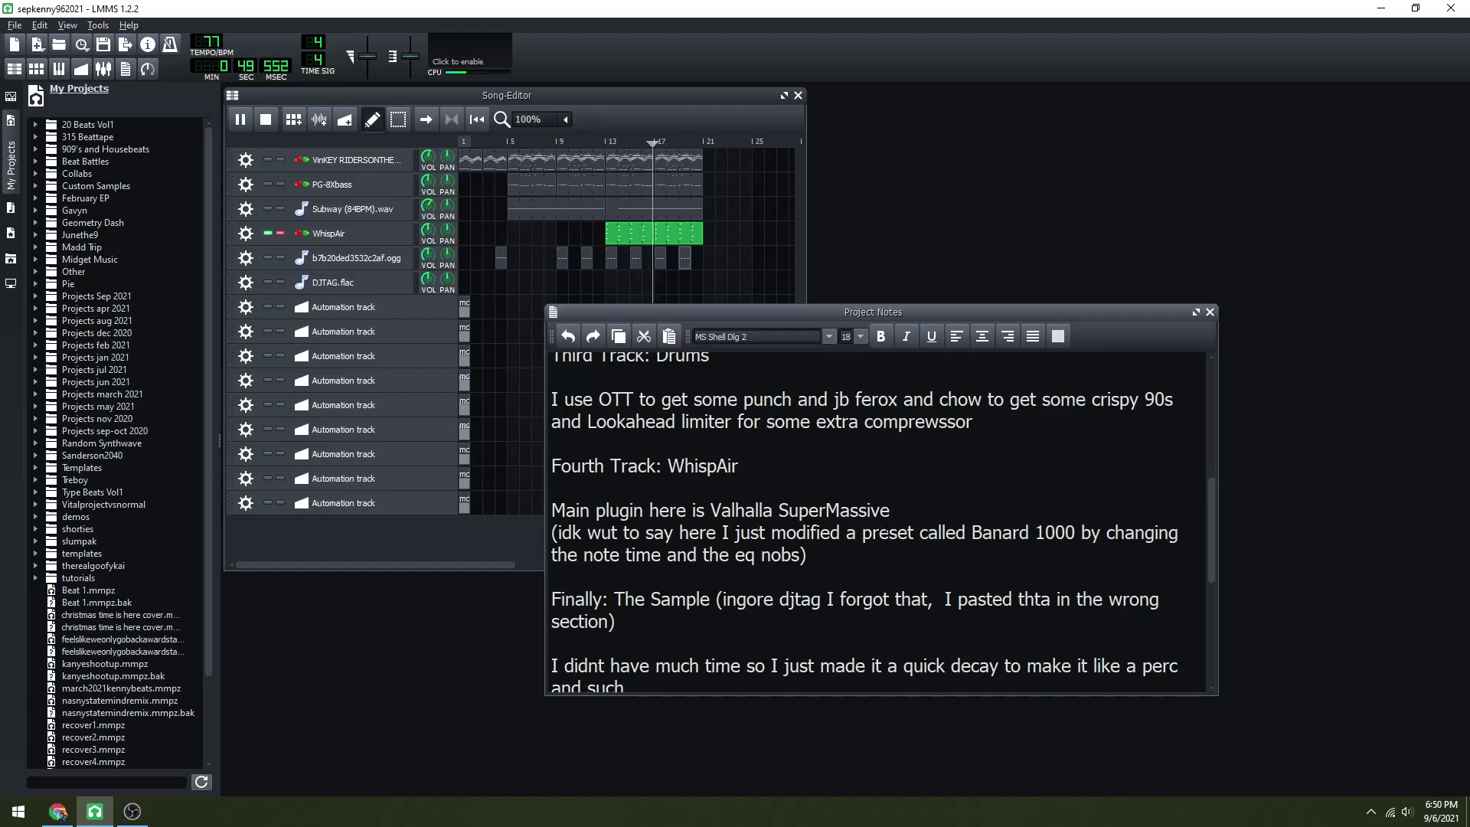
pyautogui.scroll(-1, 882, 524)
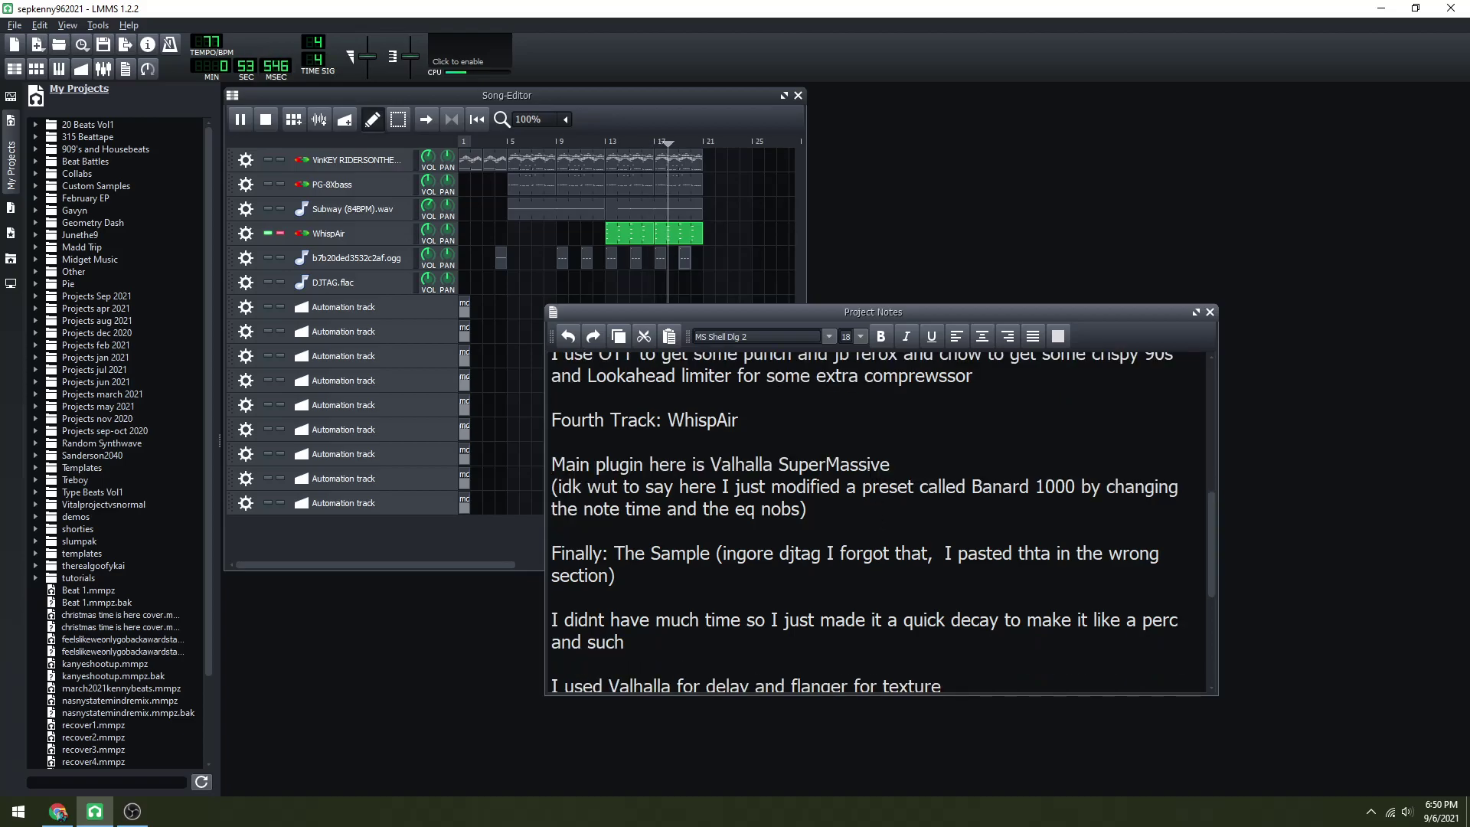
# - Examine the ValhallaSupermassive settings in the WhispAir track's effects chain
pyautogui.click(330, 234)
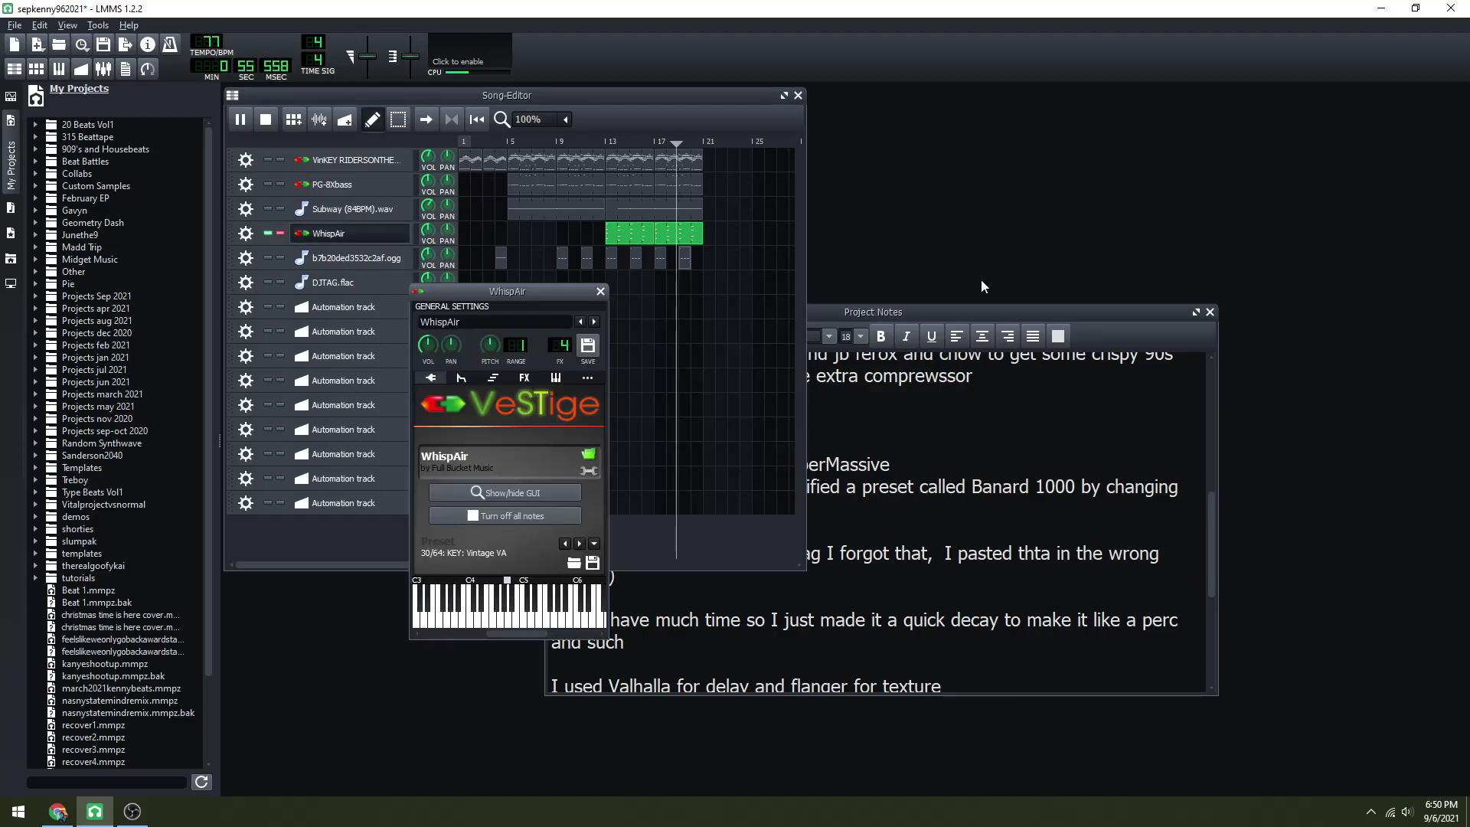
pyautogui.click(524, 378)
pyautogui.click(545, 512)
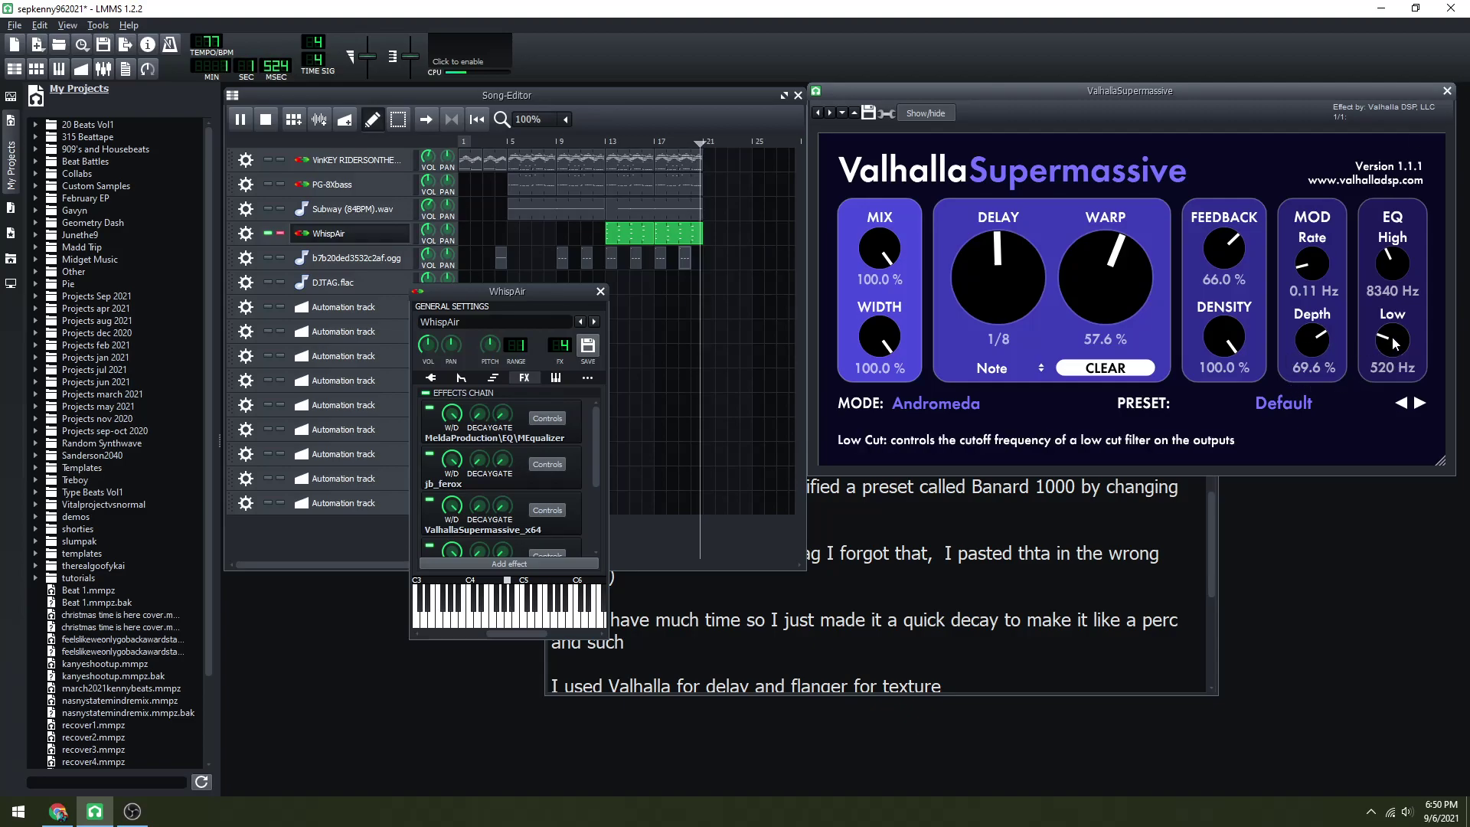
pyautogui.click(1447, 91)
# - Solo the b7b20ded3532c2af.ogg sample track instead of WhispAir, and save the project
pyautogui.click(280, 233)
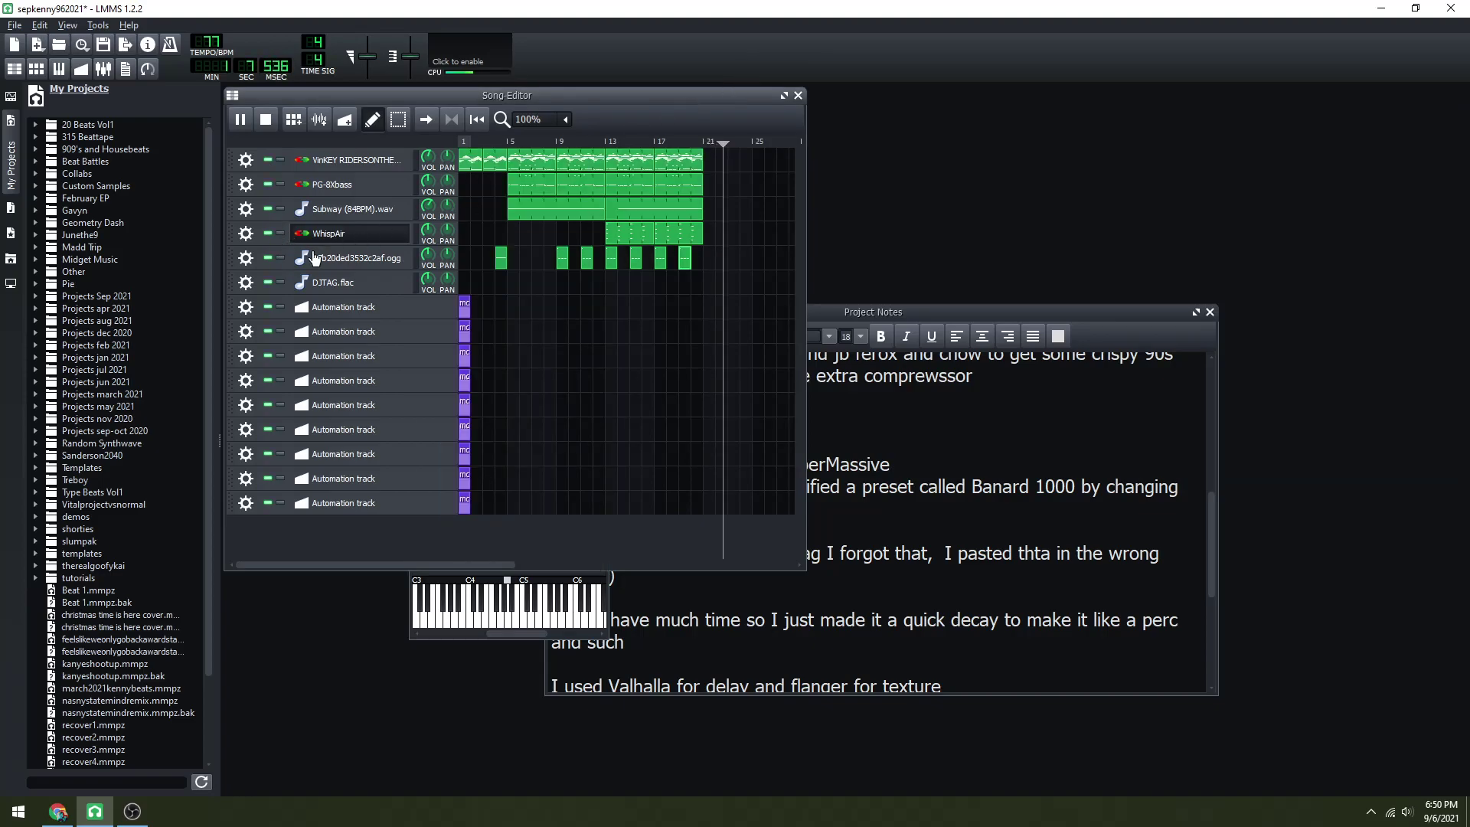
pyautogui.click(280, 257)
pyautogui.hotkey('ctrl', 's')
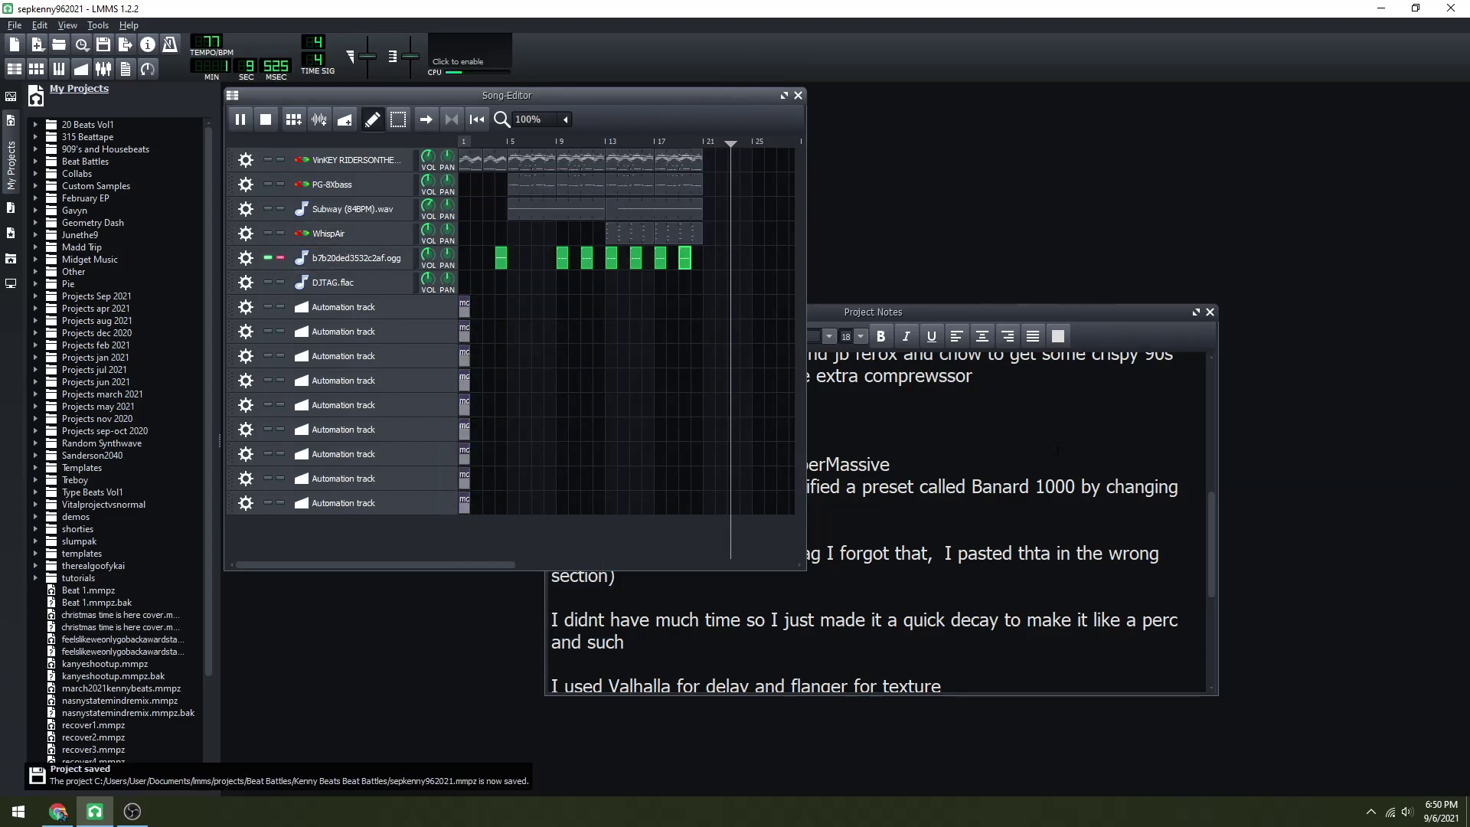
pyautogui.click(1067, 437)
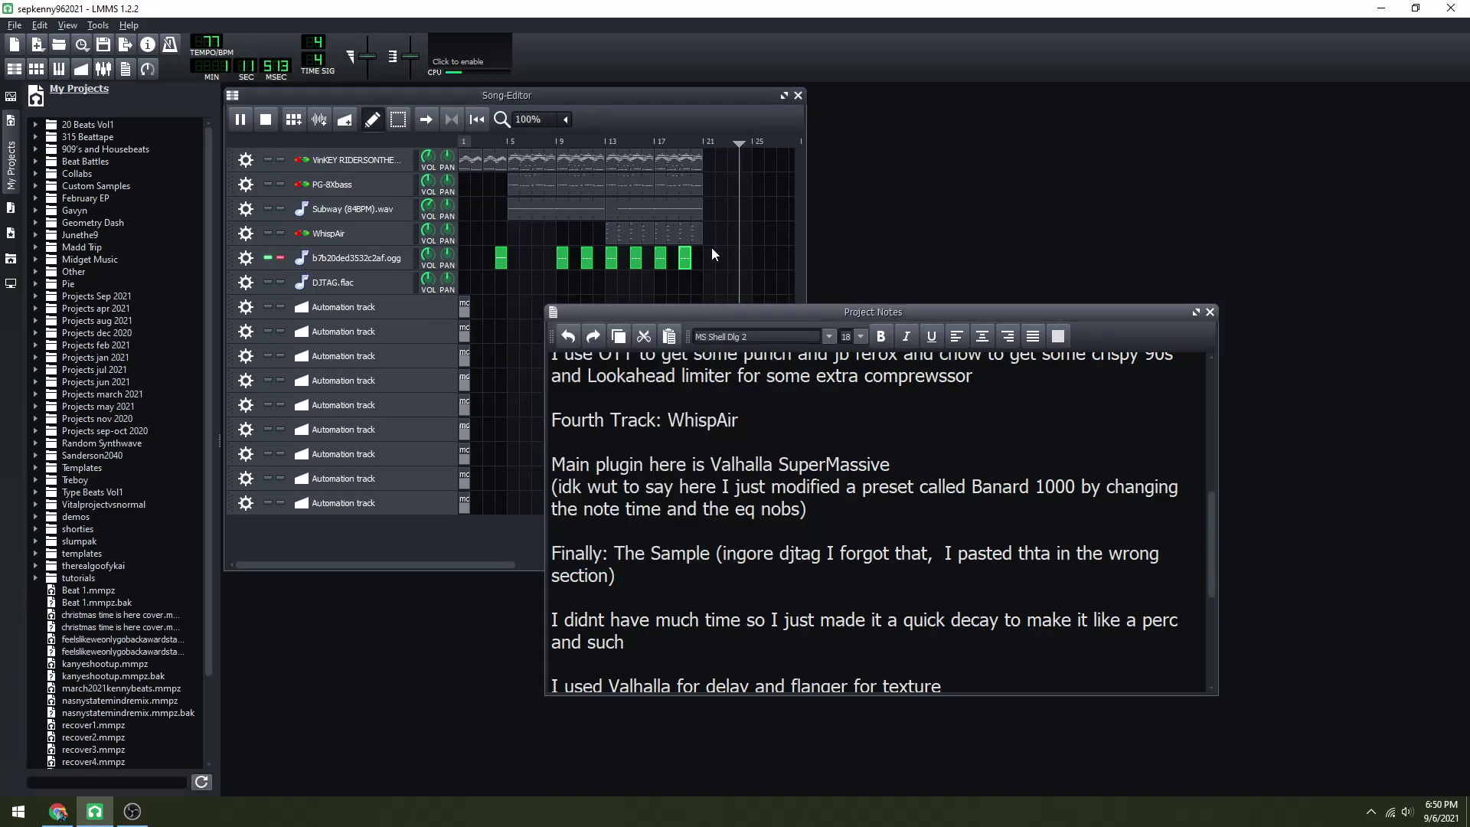
# - Open the last clip of the b7b20ded3532c2af.ogg track in the Piano-Roll
pyautogui.click(685, 257)
pyautogui.rightClick(679, 258)
pyautogui.click(697, 268)
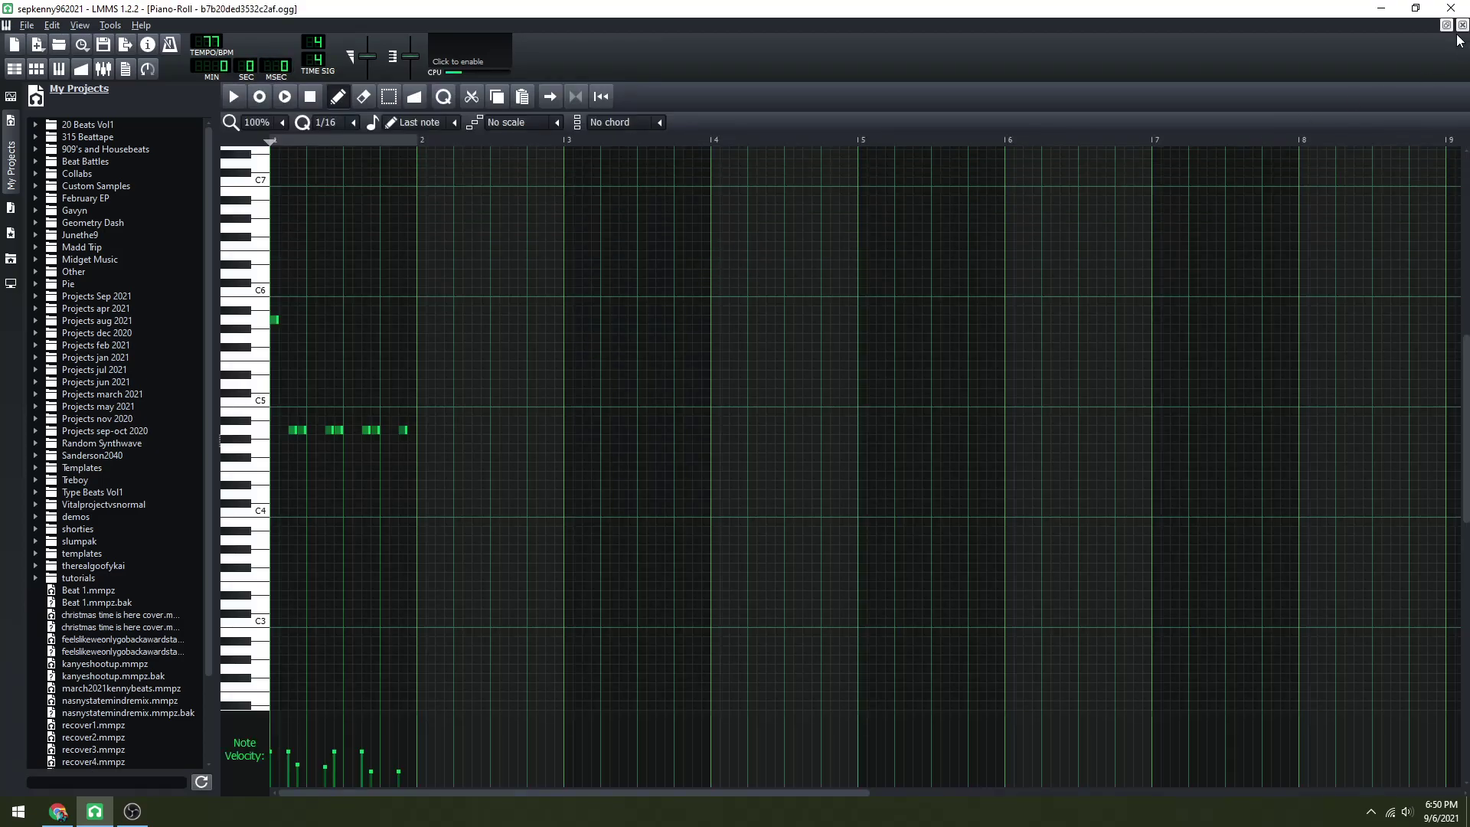
# - Restore the Piano-Roll to a floating window beside the Song-Editor, play the sample's pattern with the project notes in view, and save
pyautogui.click(1447, 25)
pyautogui.moveTo(916, 228); pyautogui.dragTo(1285, 72)
pyautogui.moveTo(832, 326); pyautogui.dragTo(646, 401)
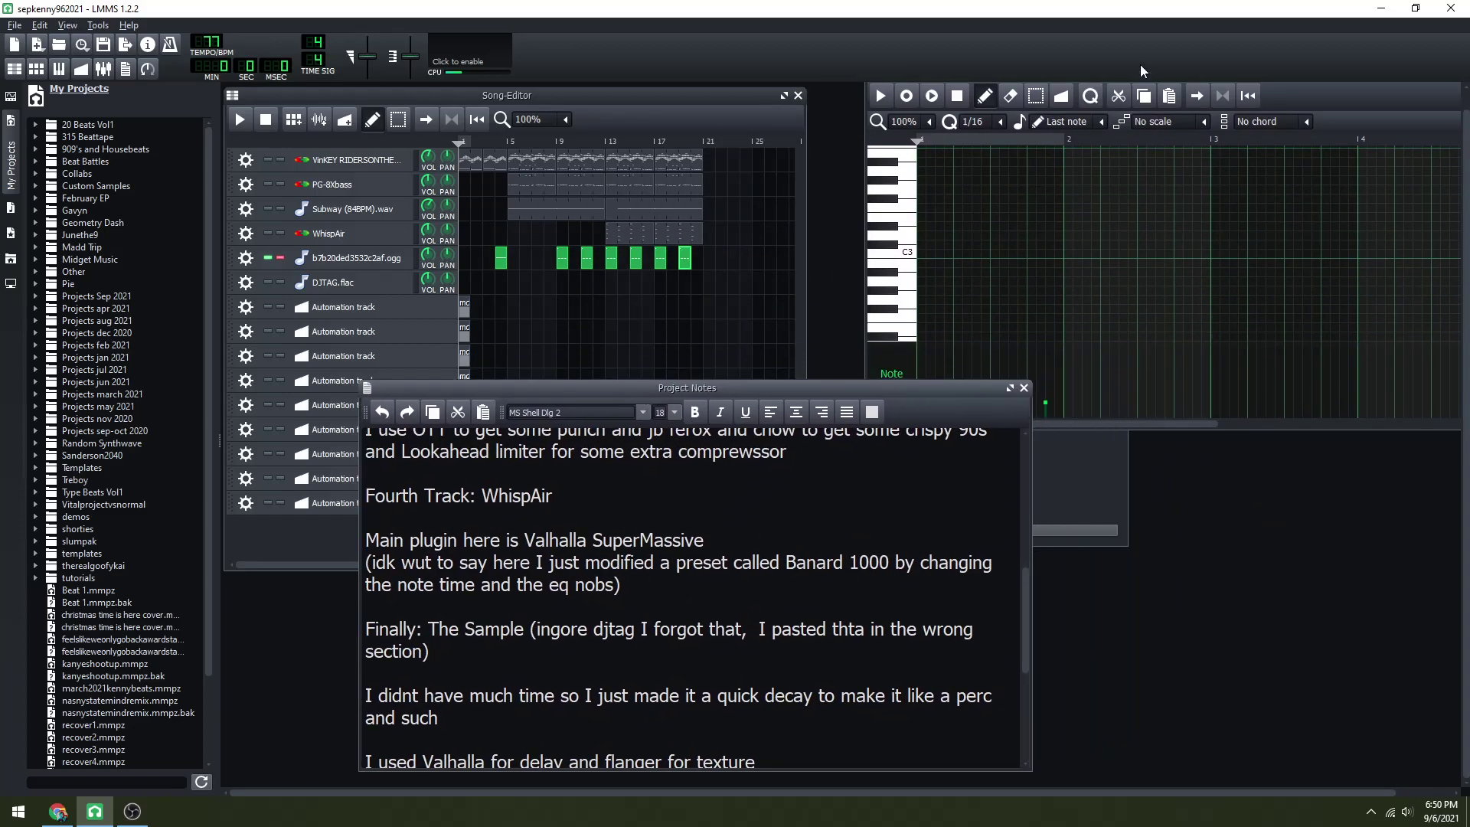
pyautogui.click(1345, 98)
pyautogui.press('space')
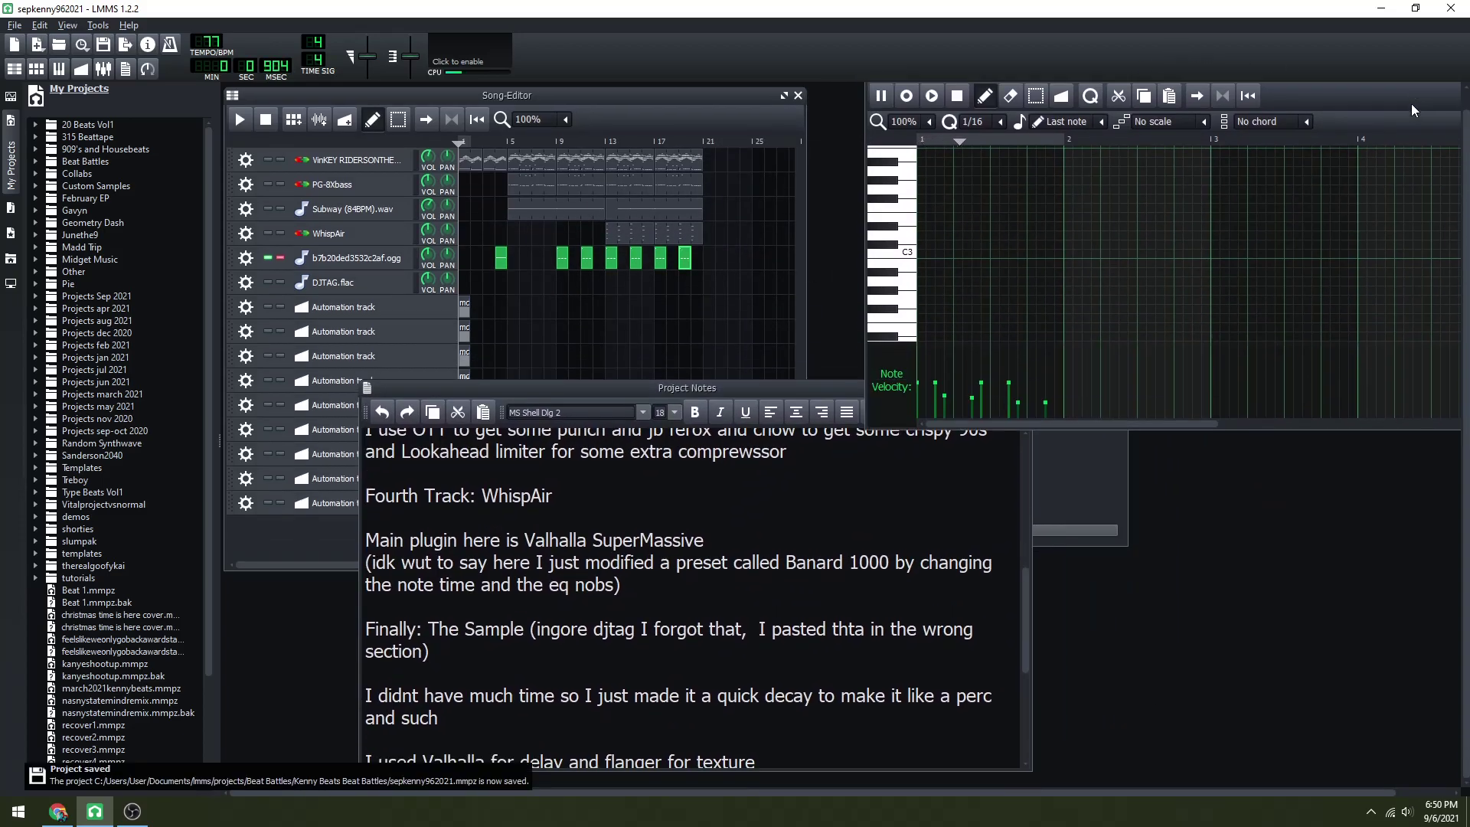
pyautogui.moveTo(747, 395); pyautogui.dragTo(653, 392)
pyautogui.hotkey('ctrl', 's')
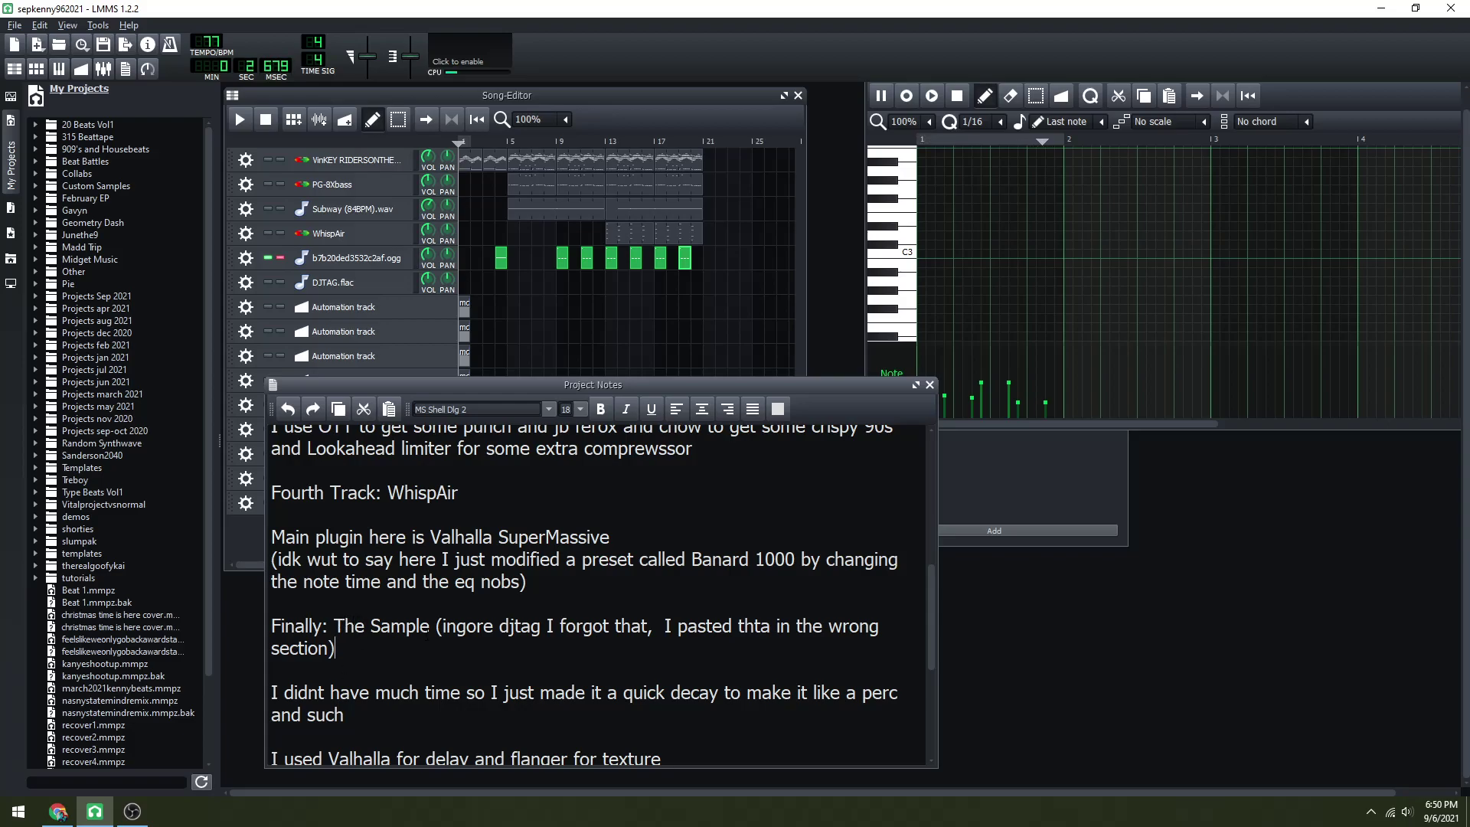
# - Show the effects chain of the b7b20ded3532c2af.ogg instrument beside its section in the project notes
pyautogui.click(356, 258)
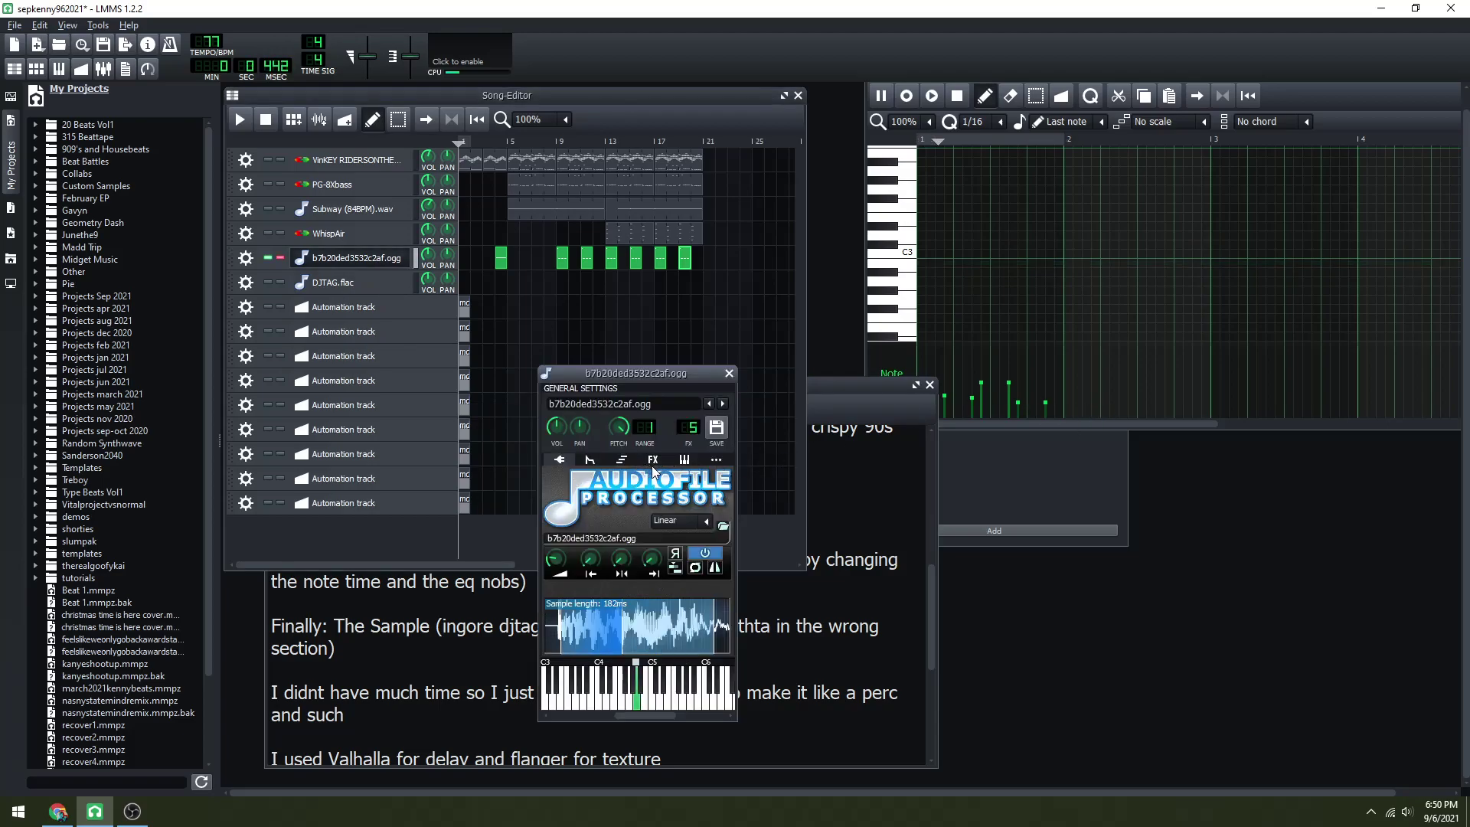
pyautogui.moveTo(678, 375); pyautogui.dragTo(1034, 395)
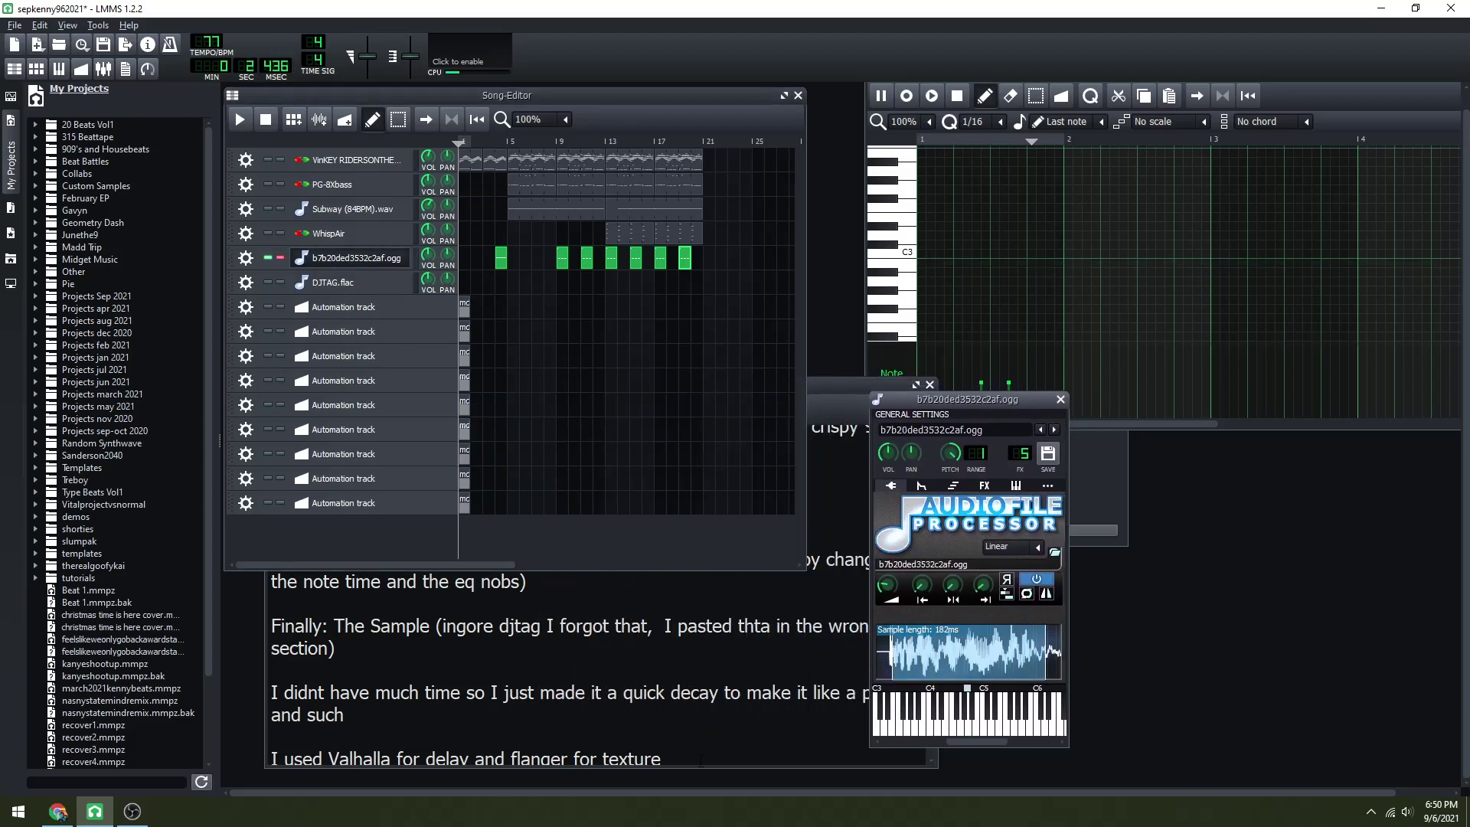
pyautogui.click(660, 713)
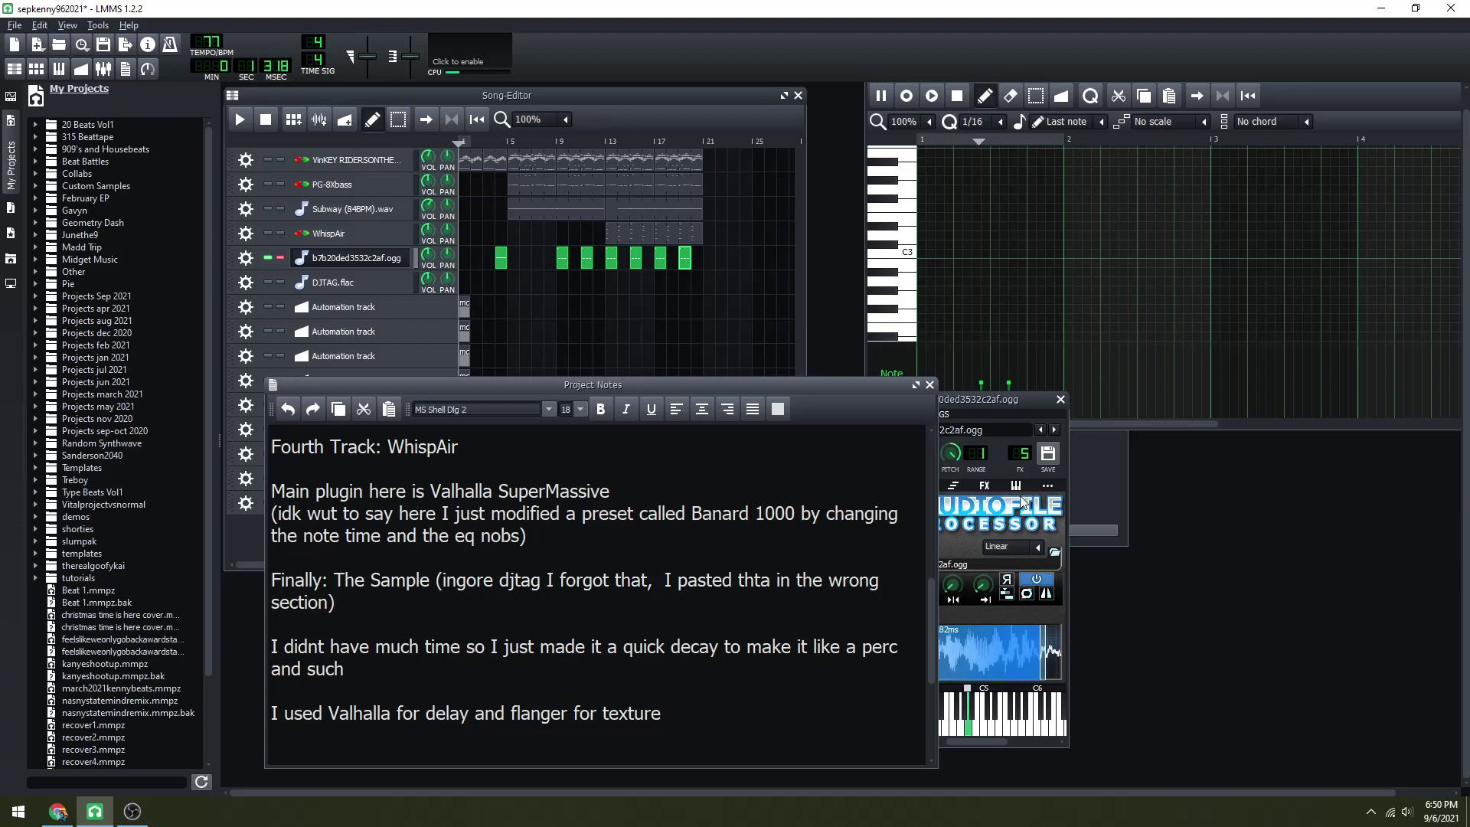
pyautogui.click(974, 484)
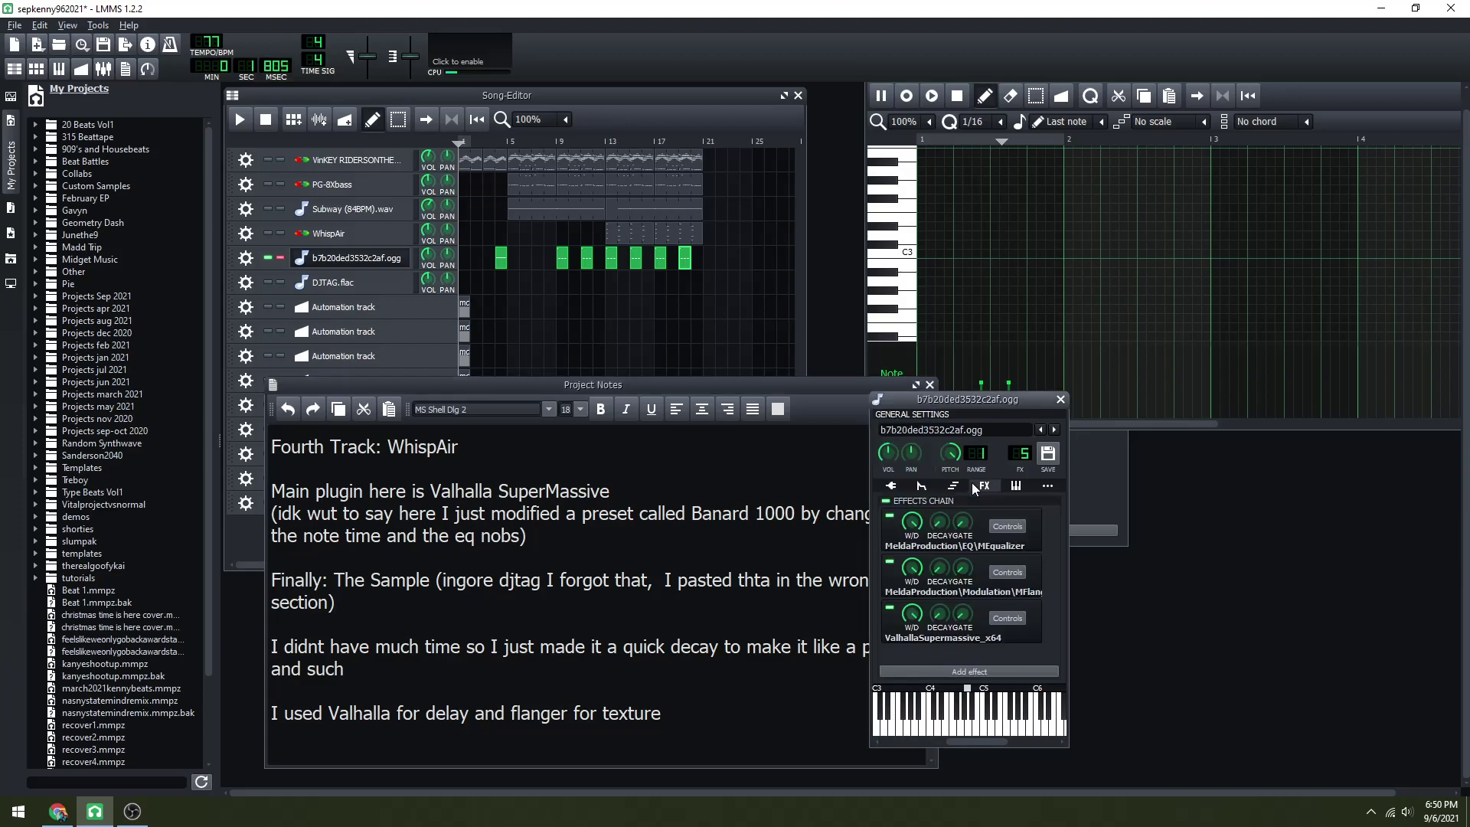
# - Examine the MFlanger settings in the sample track's effects chain, and briefly bring up the MEqualizer controls
pyautogui.click(1007, 572)
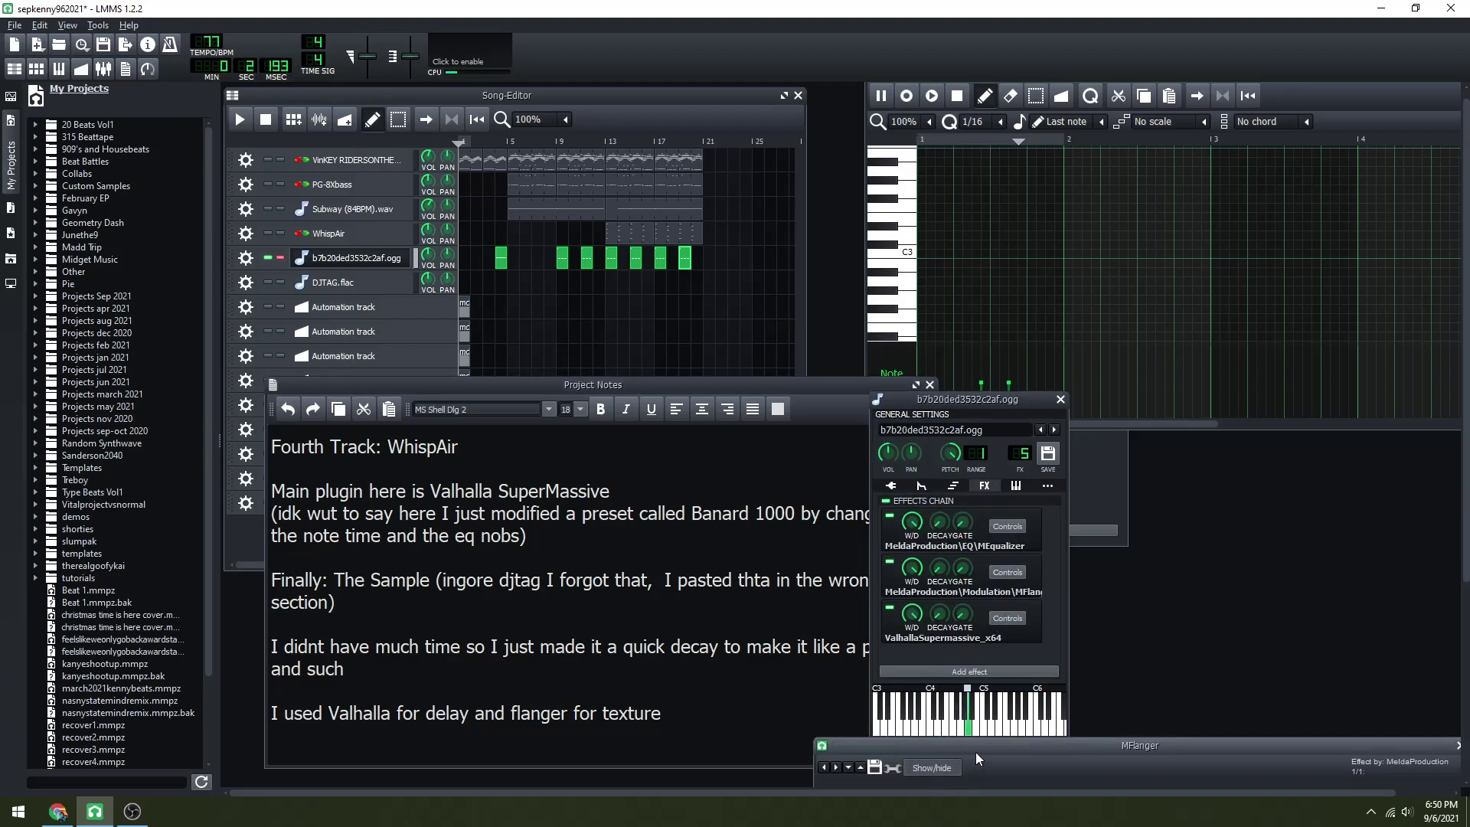
pyautogui.moveTo(938, 658); pyautogui.dragTo(742, 275)
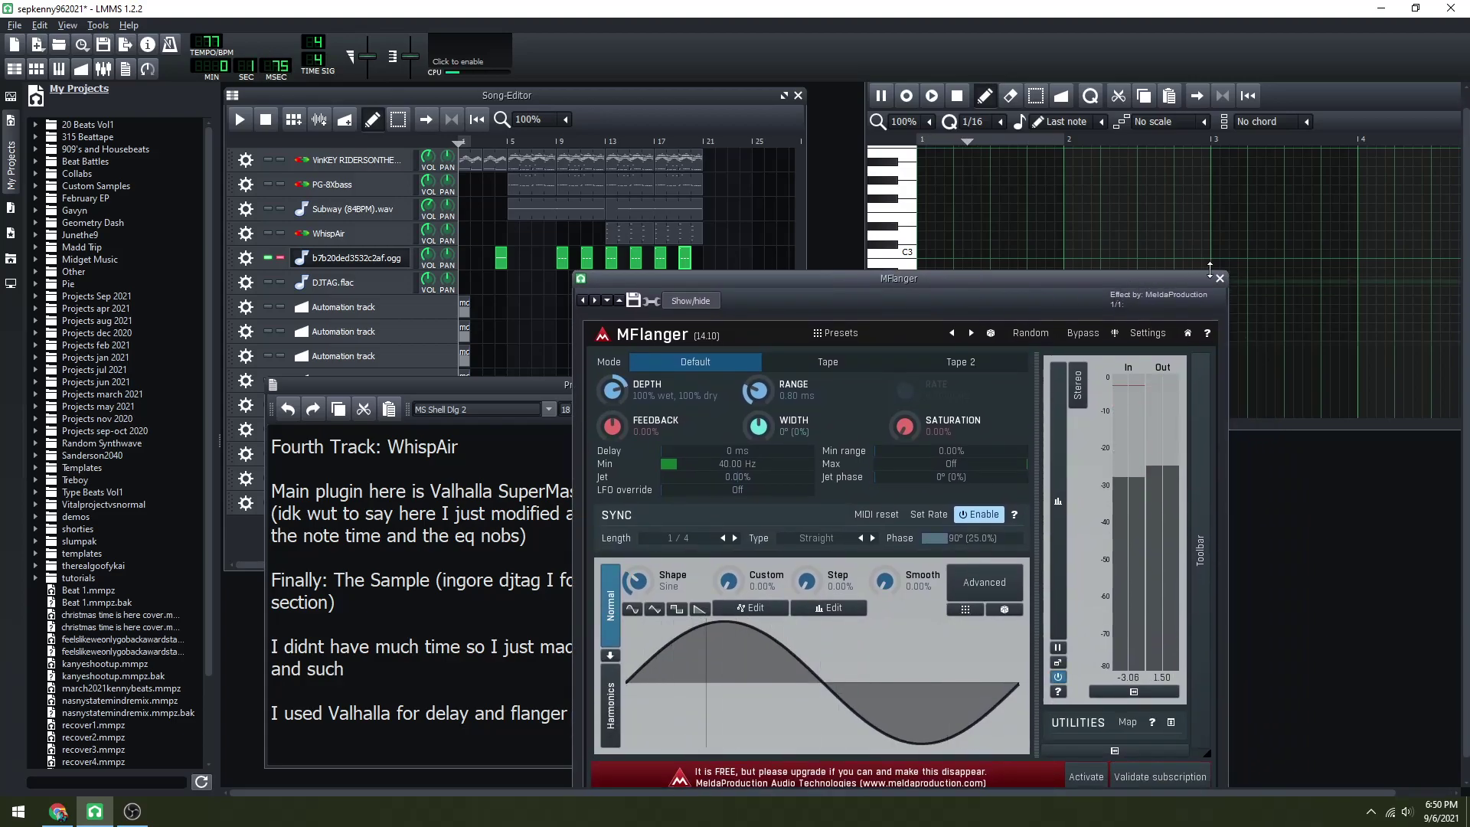
pyautogui.click(1220, 278)
pyautogui.click(997, 530)
pyautogui.click(972, 768)
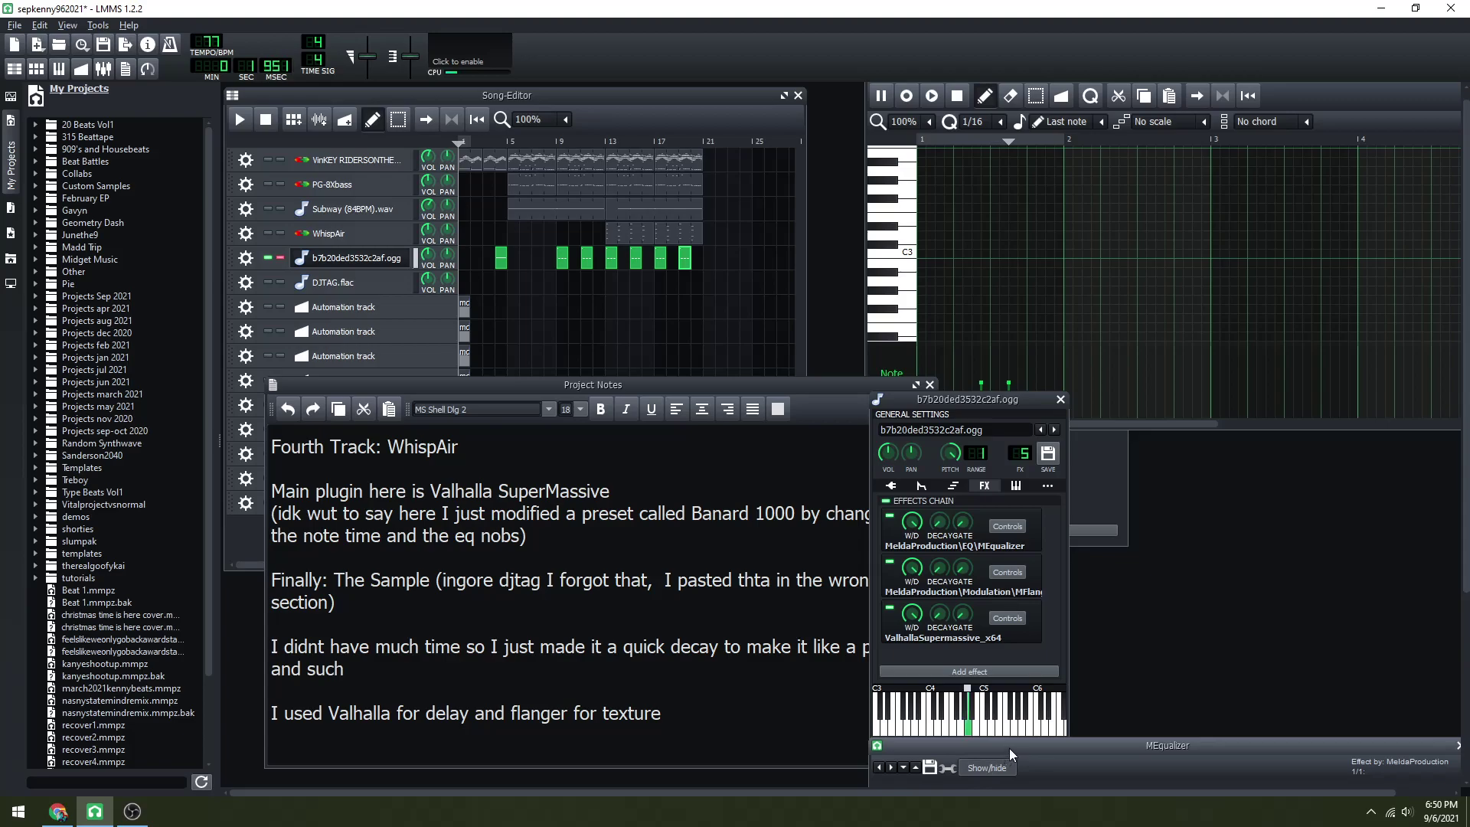
pyautogui.click(1088, 340)
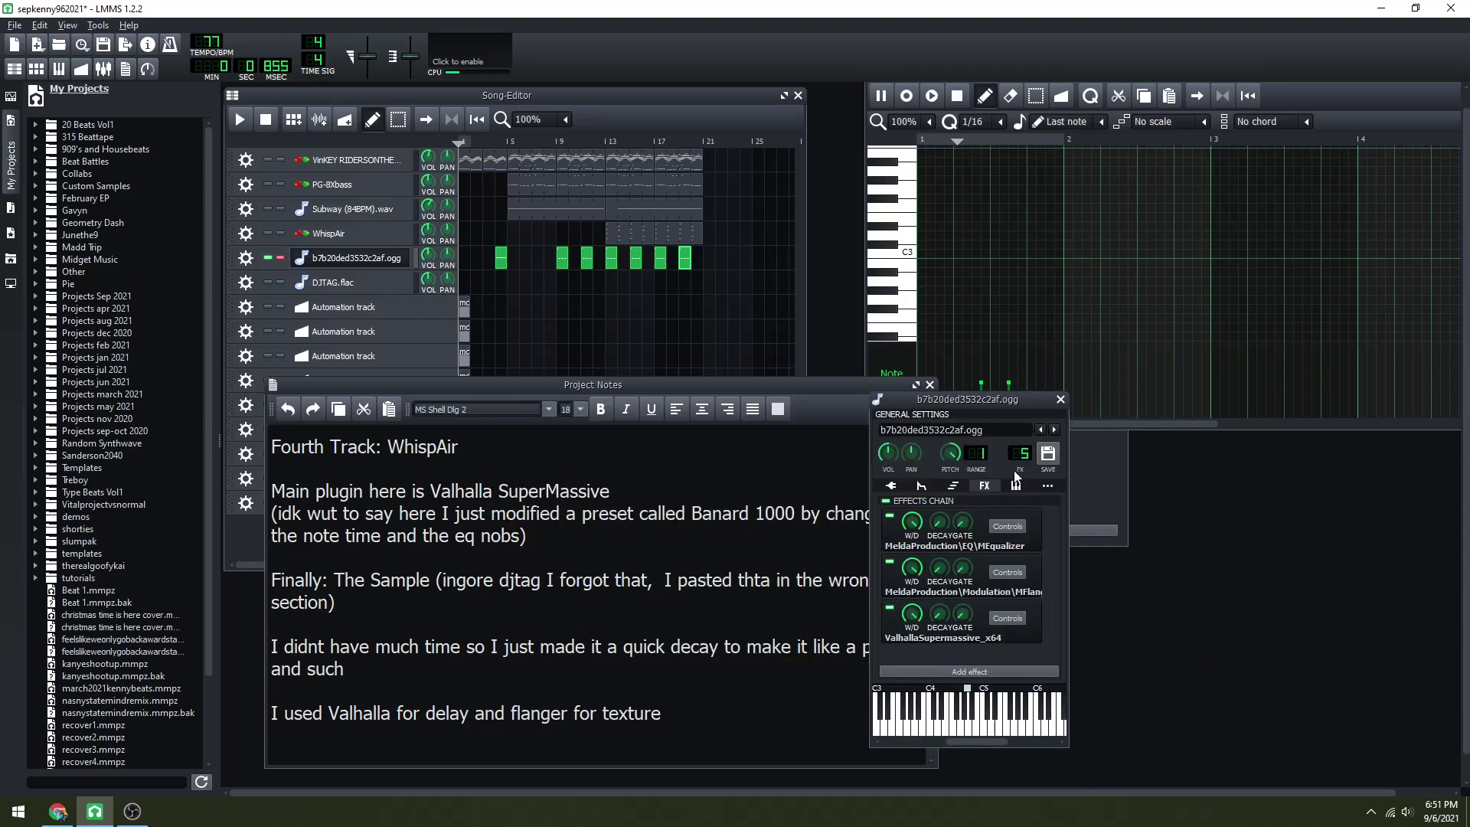
# - Examine the ValhallaSupermassive settings in the b7b20ded3532c2af.ogg track's effects chain
pyautogui.click(1008, 617)
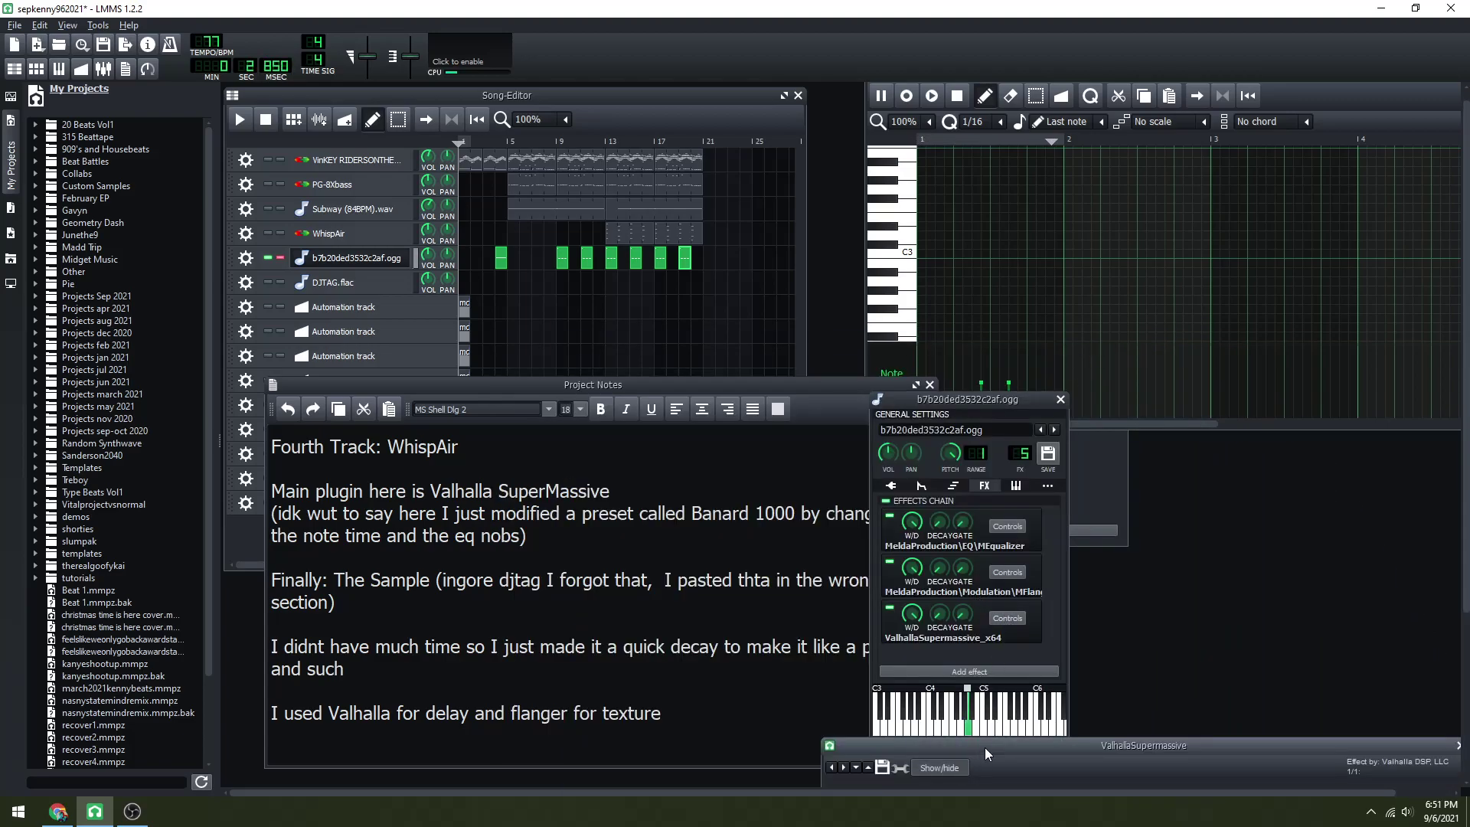
pyautogui.click(971, 765)
pyautogui.moveTo(832, 520); pyautogui.dragTo(690, 347)
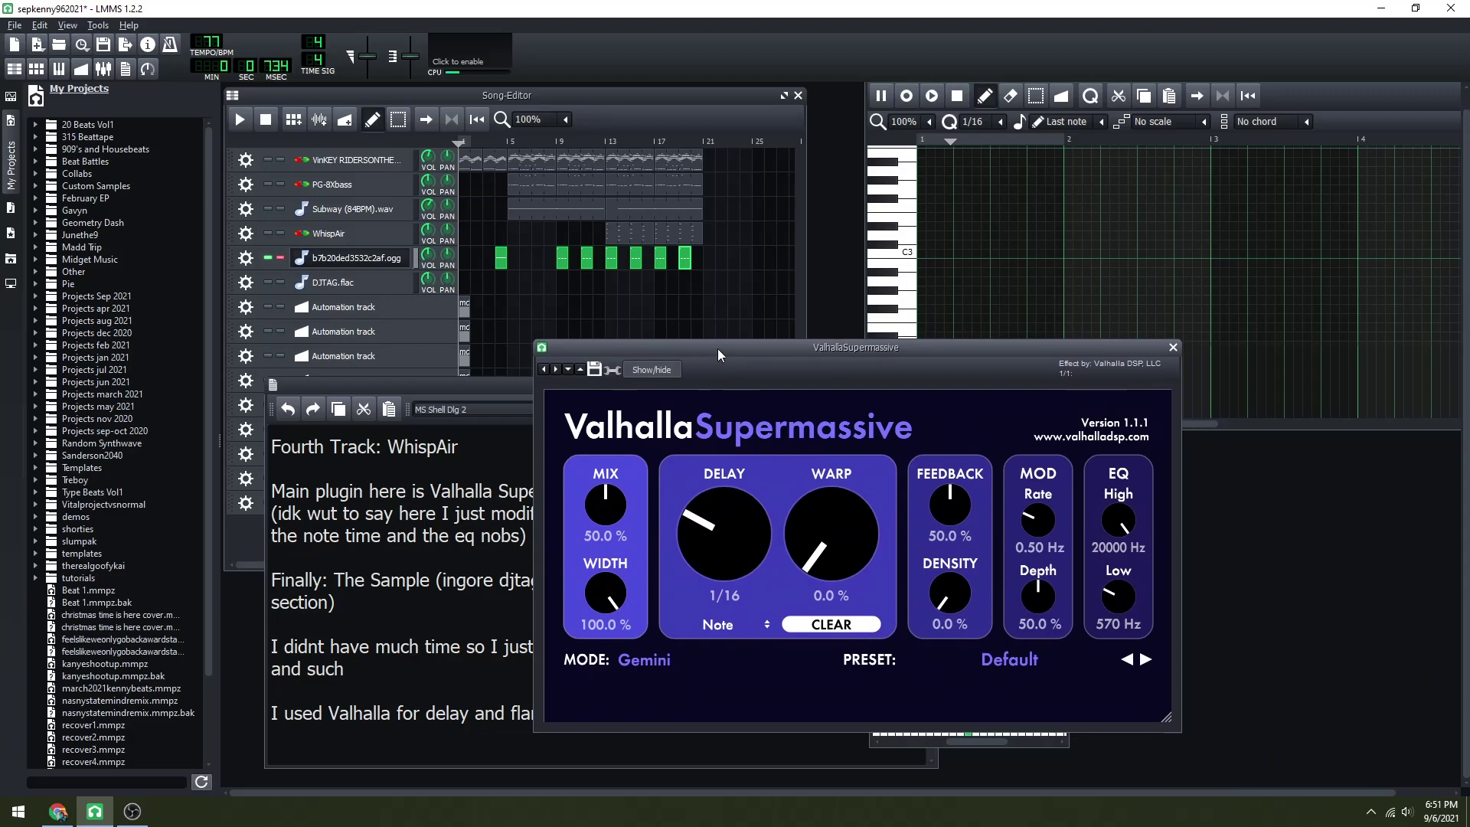
pyautogui.click(1173, 349)
# - Close the Piano-Roll and the sample's instrument window, unsolo the b7b20ded3532c2af.ogg track, and save the project
pyautogui.scroll(1, 1465, 383)
pyautogui.click(1389, 92)
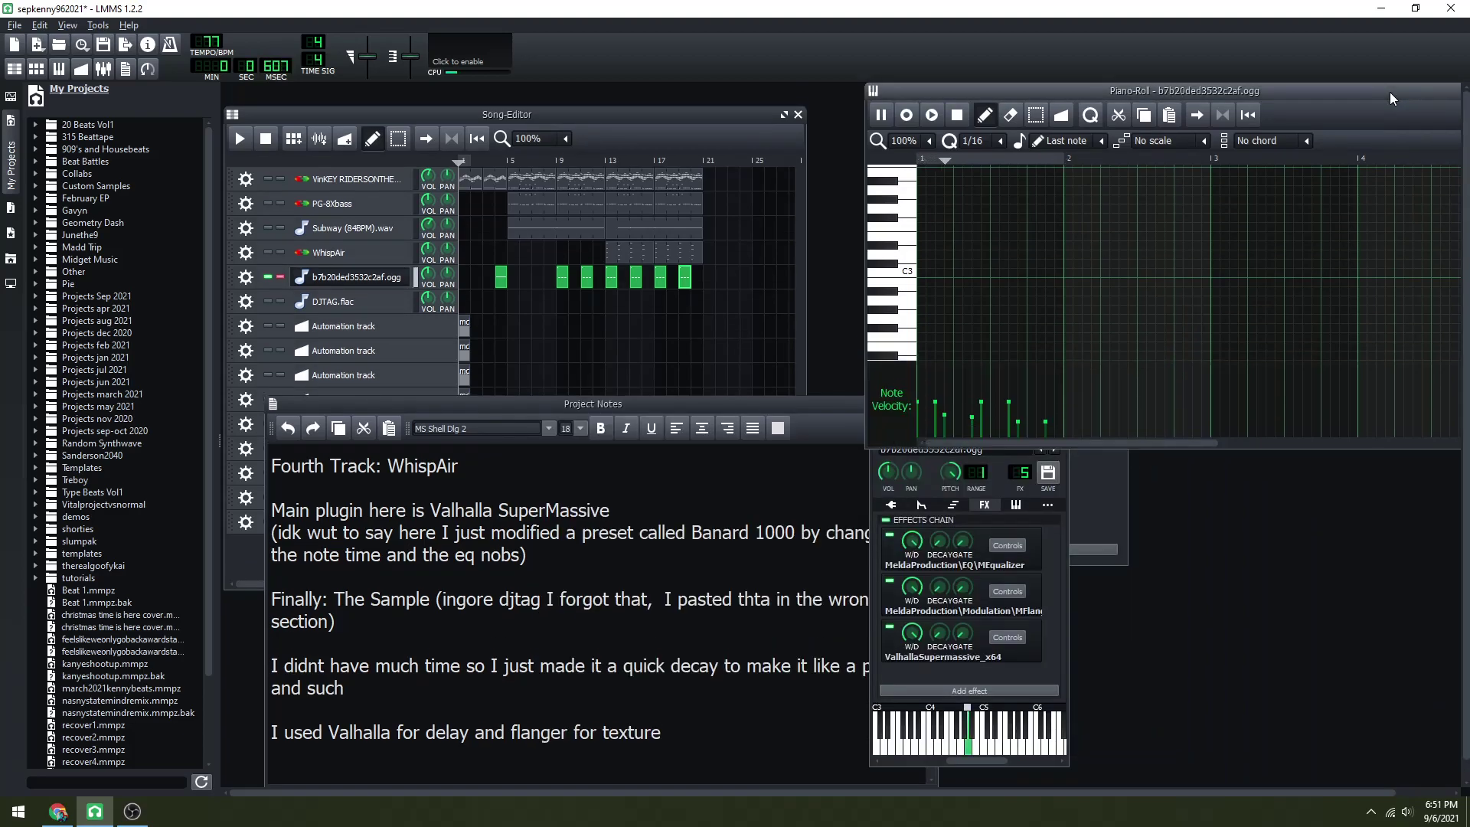
pyautogui.moveTo(1390, 92); pyautogui.dragTo(1060, 144)
pyautogui.click(1163, 149)
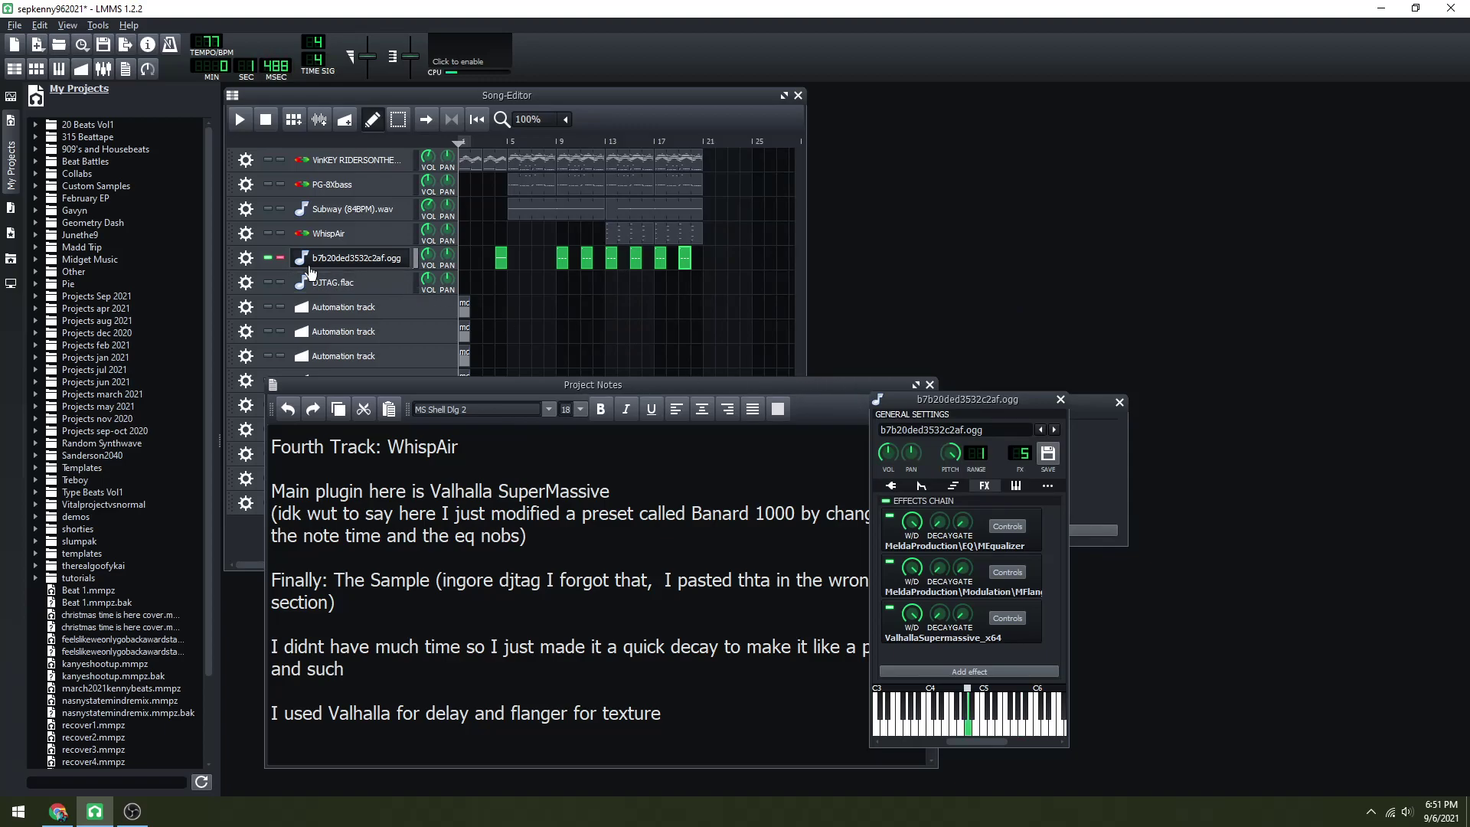
pyautogui.click(280, 257)
pyautogui.click(1060, 399)
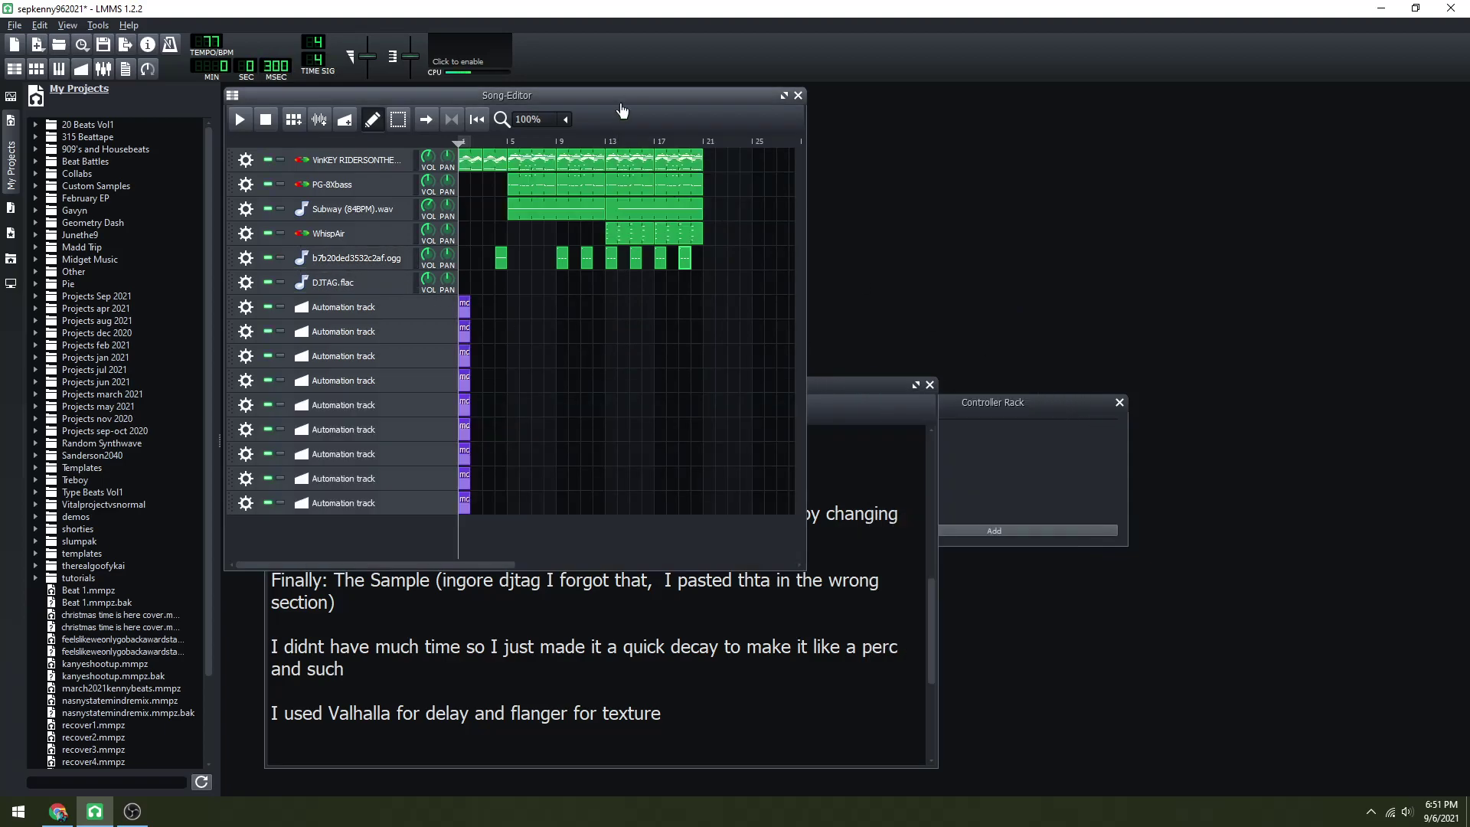
pyautogui.hotkey('ctrl', 's')
# - Move the project notes beside the Song-Editor, save, and play the full song from around bar 13
pyautogui.click(102, 70)
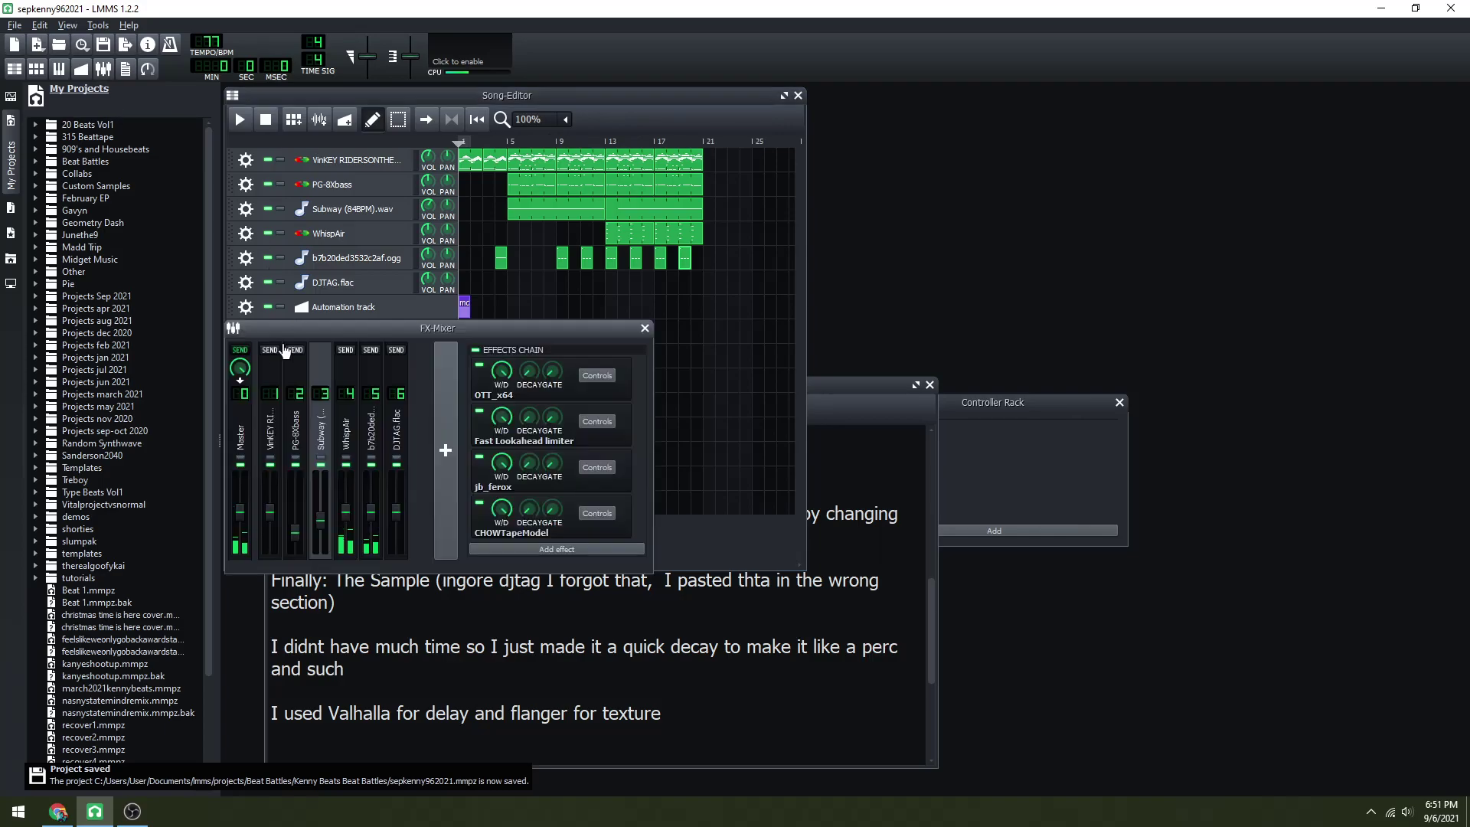
pyautogui.moveTo(848, 389); pyautogui.dragTo(1343, 263)
pyautogui.hotkey('ctrl', 's')
pyautogui.click(601, 140)
pyautogui.press('space')
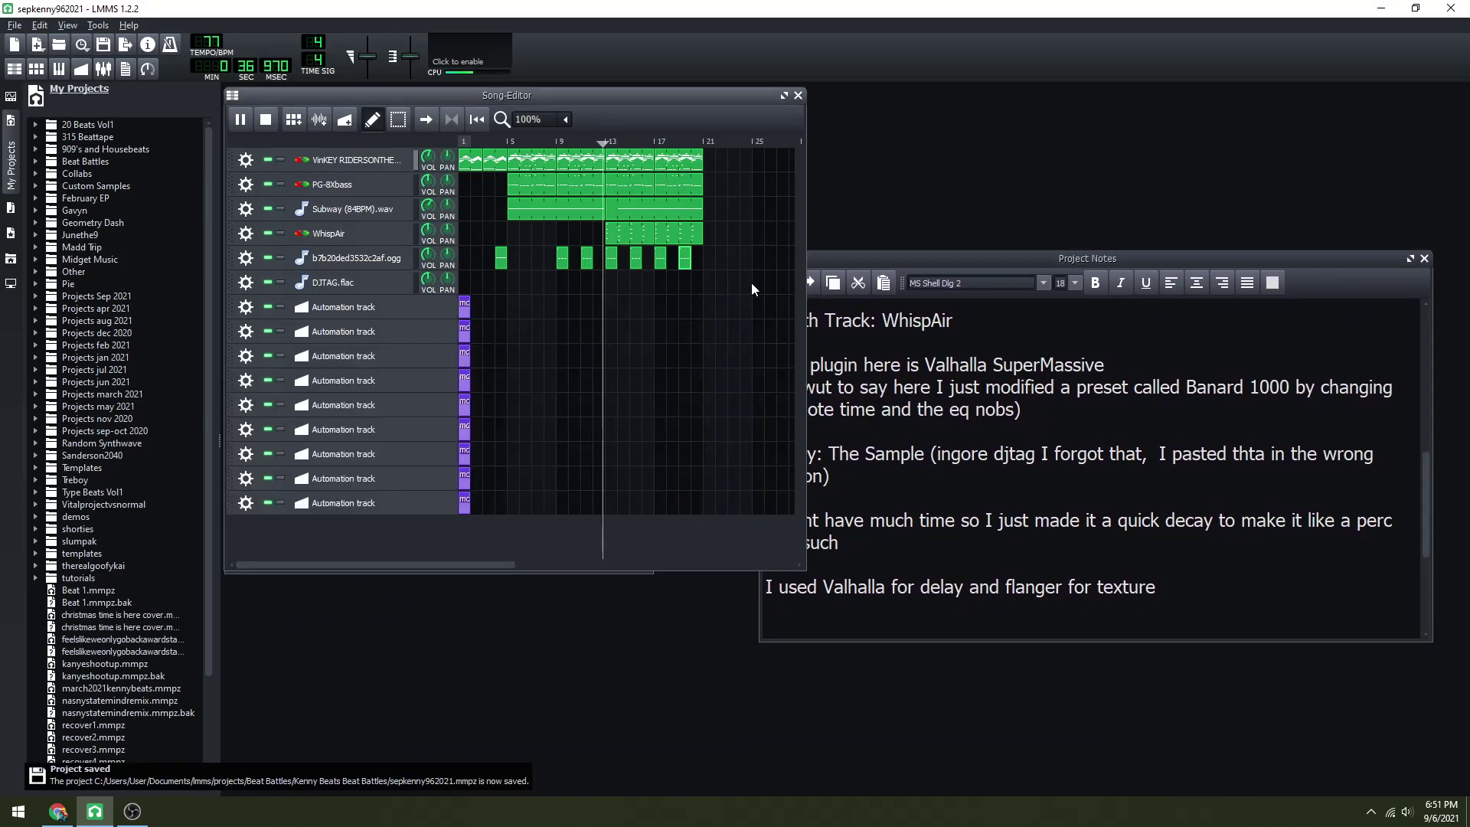
# - Examine the MEqualizer on the Master channel of the FX-Mixer alongside the mastering section of the project notes
pyautogui.click(101, 69)
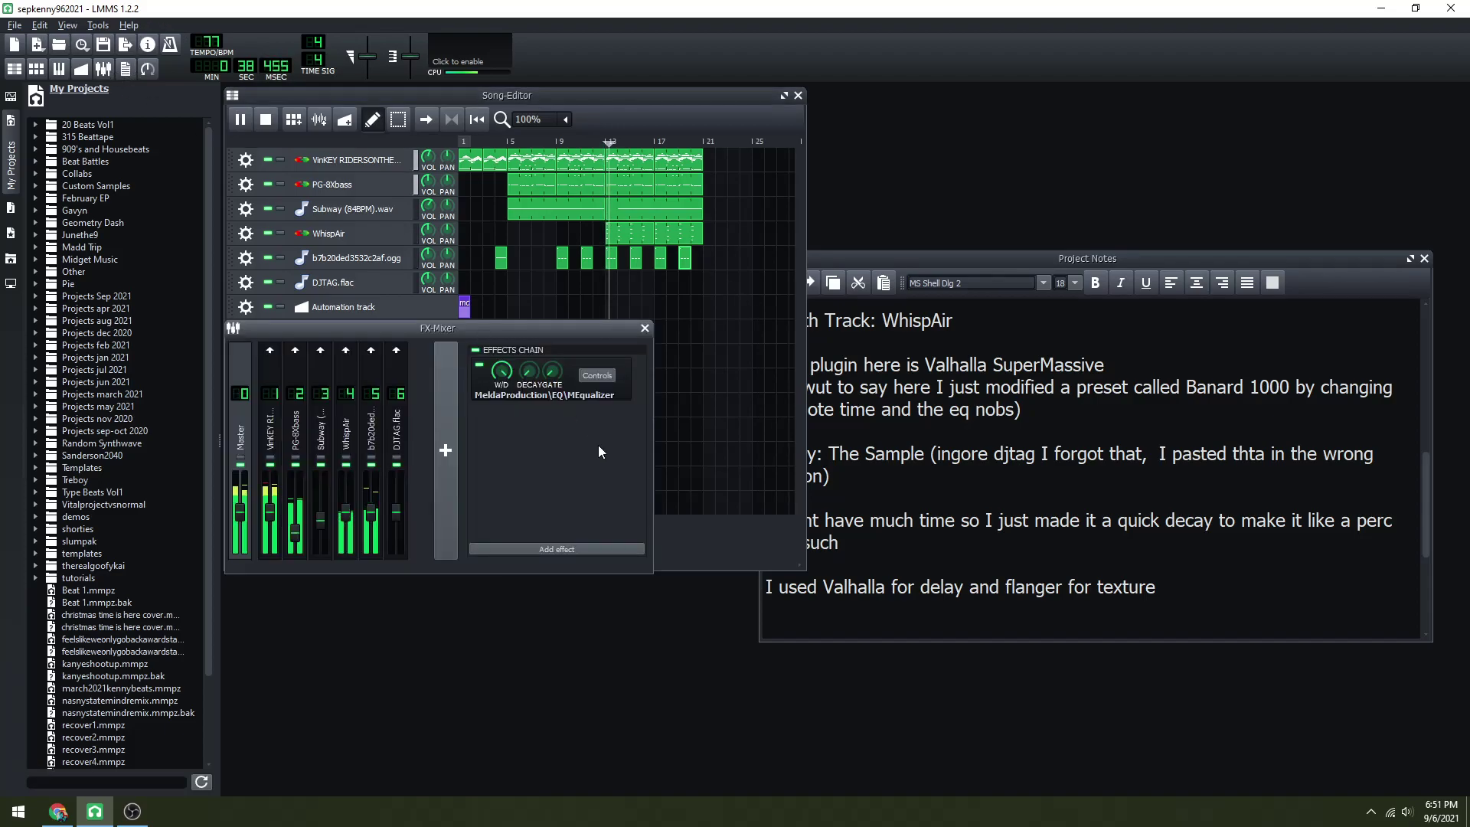
pyautogui.click(586, 376)
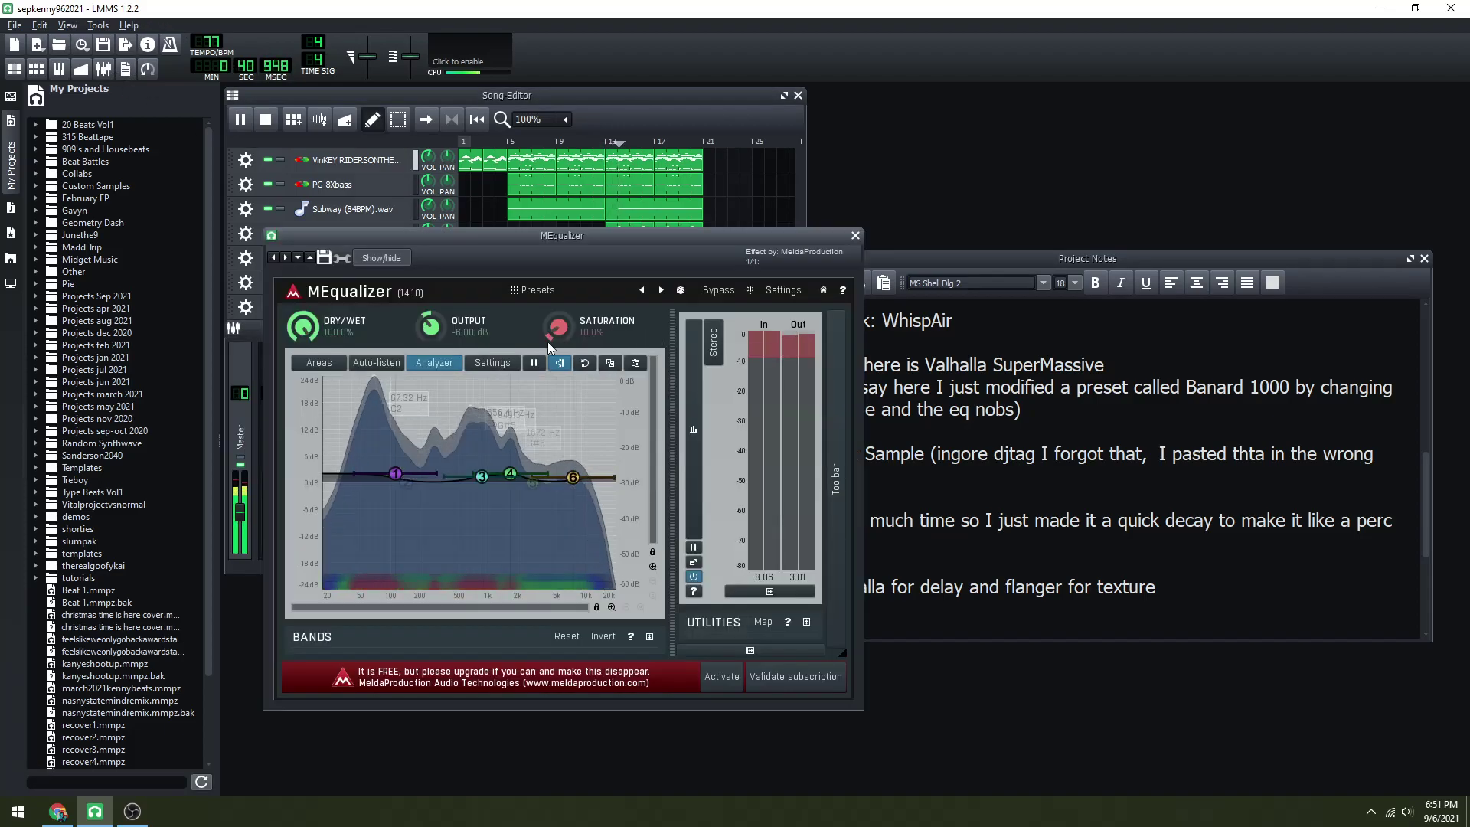
pyautogui.moveTo(1427, 514); pyautogui.dragTo(1429, 563)
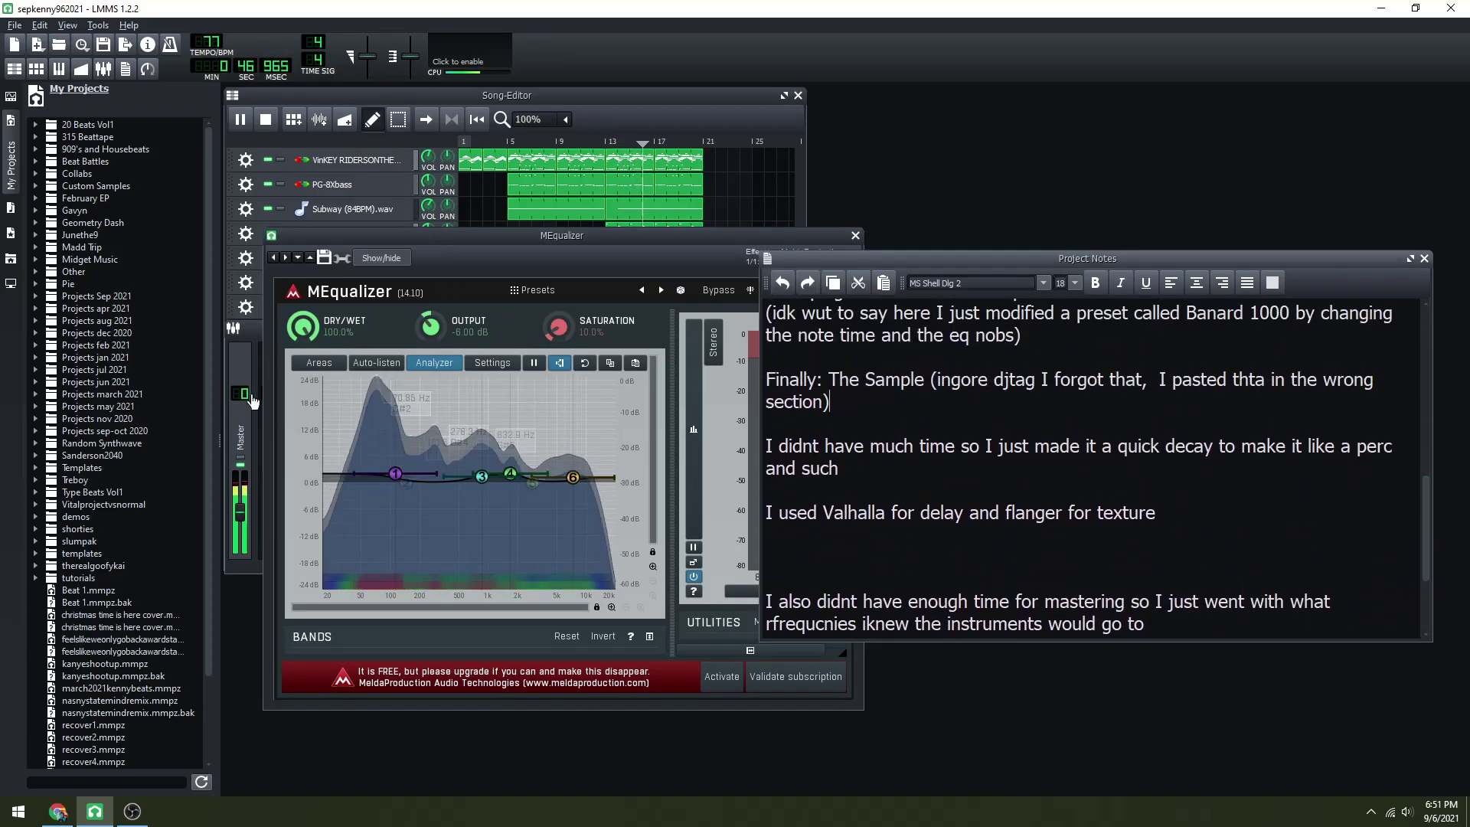
pyautogui.click(254, 330)
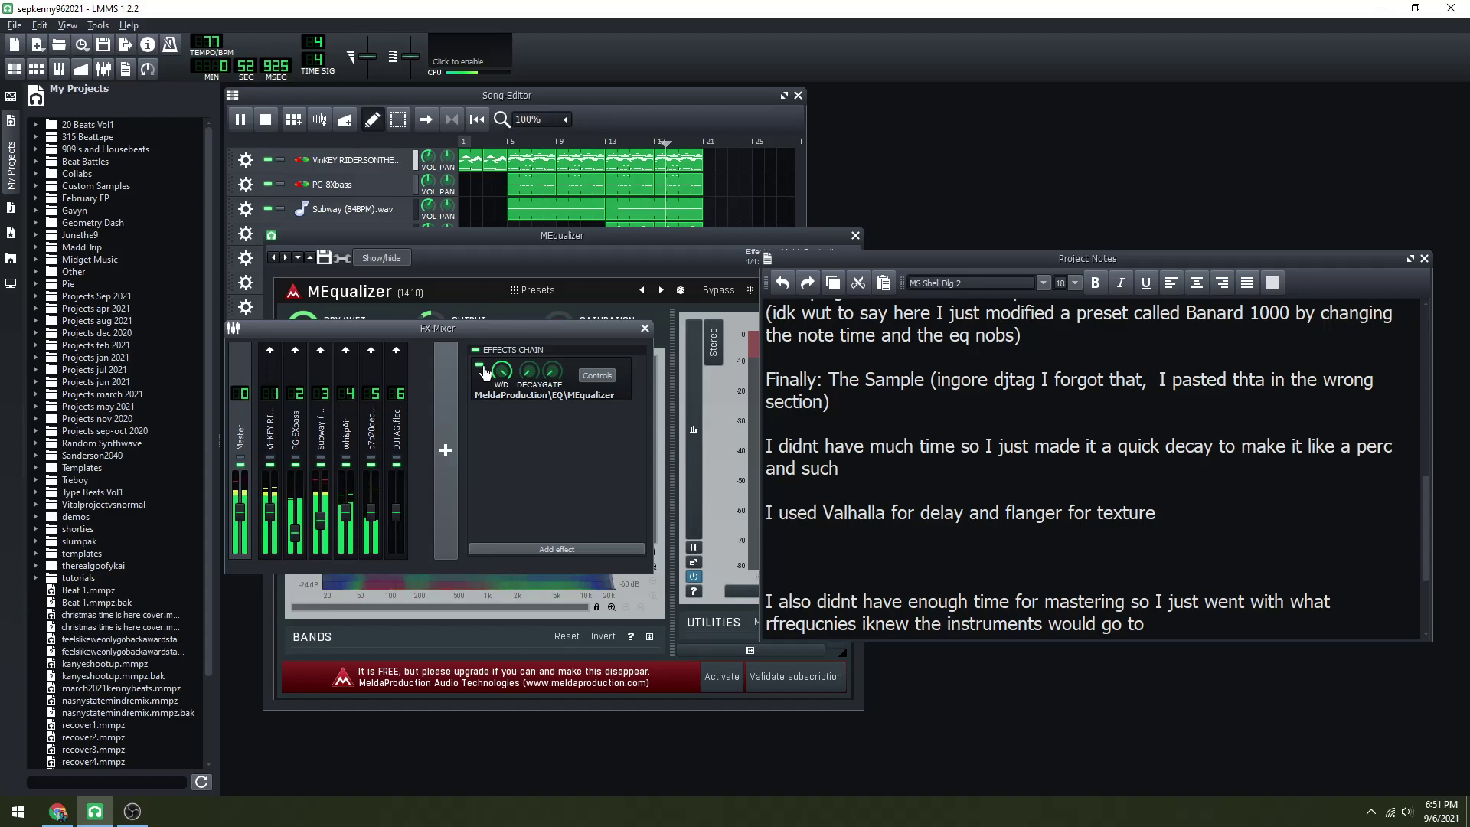
# - Lower the system volume during playback, and close the FX-Mixer and MEqualizer windows
pyautogui.press('XF86AudioLowerVolume')
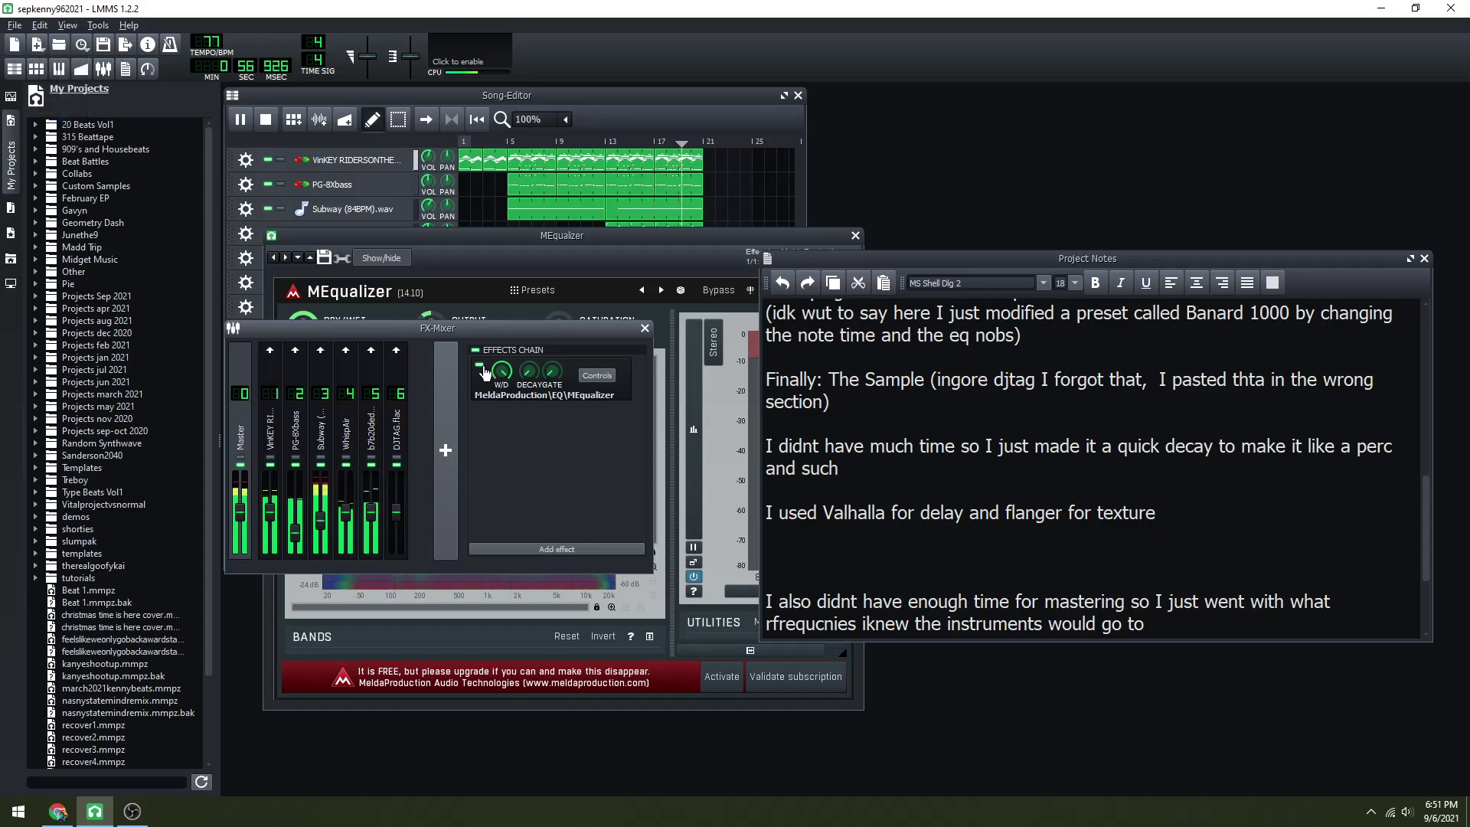
pyautogui.press('XF86AudioLowerVolume')
pyautogui.press('XF86AudioLowerVolume')
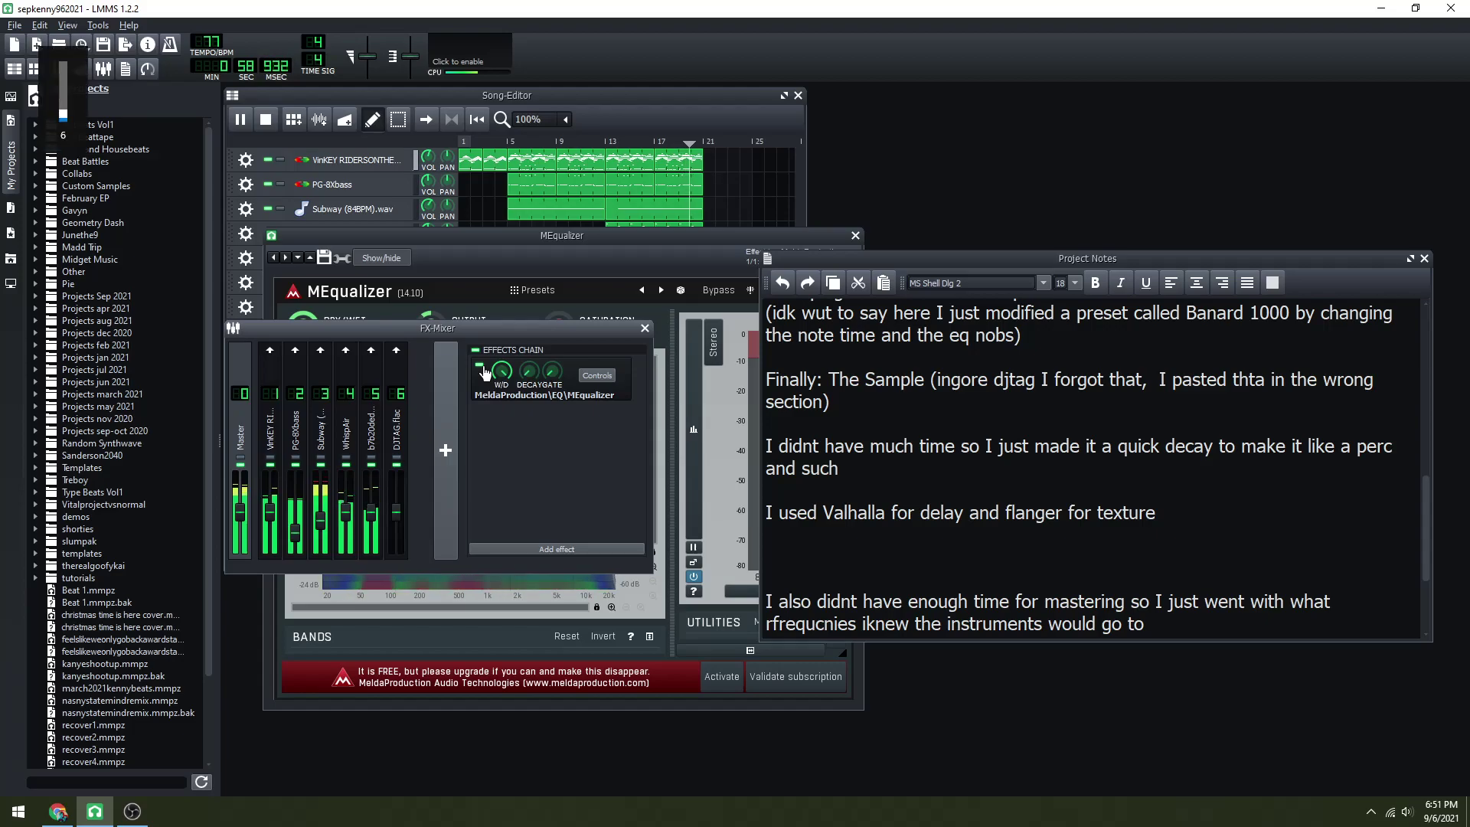
pyautogui.click(644, 331)
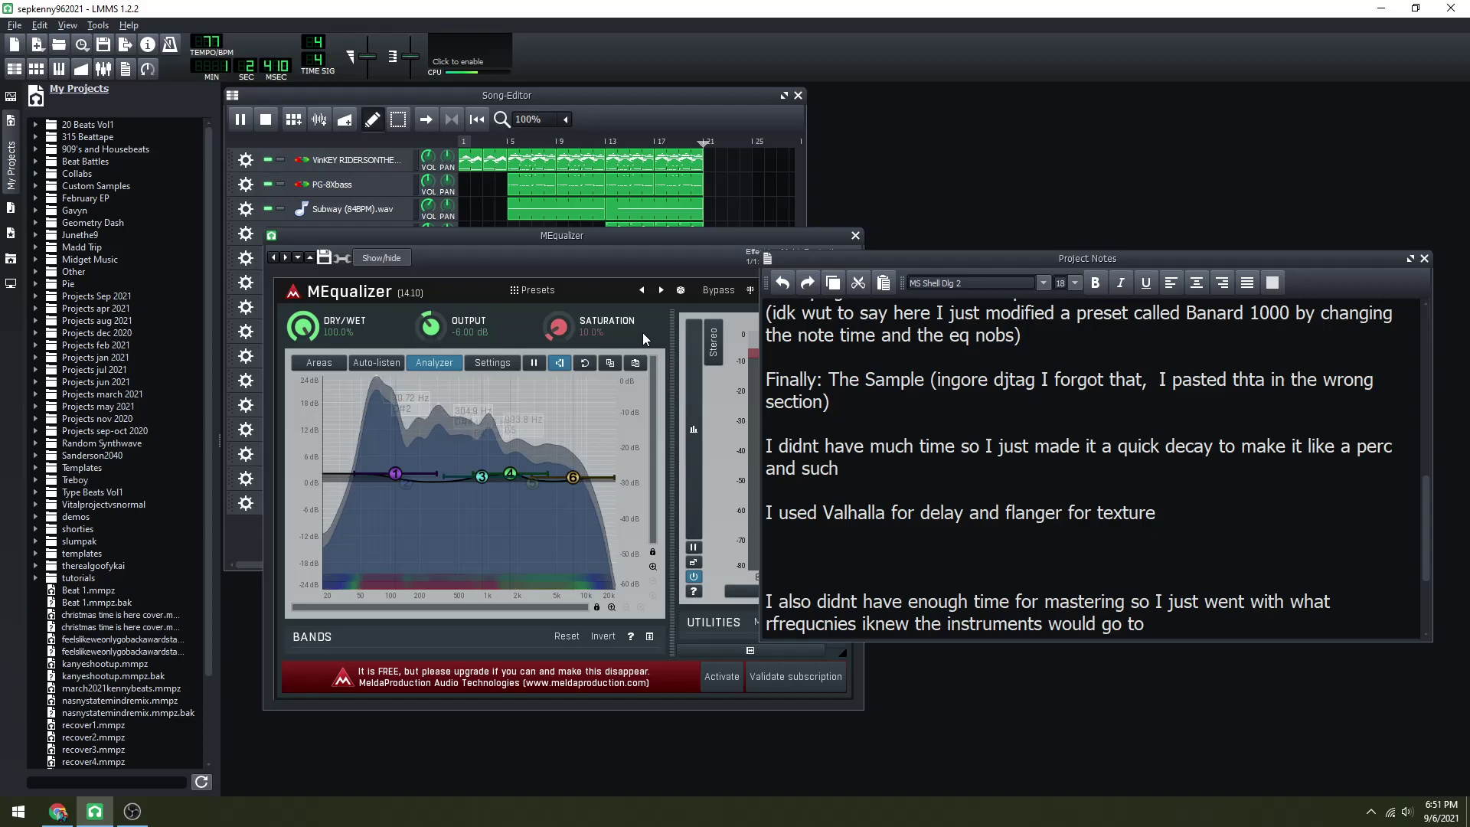
pyautogui.click(730, 238)
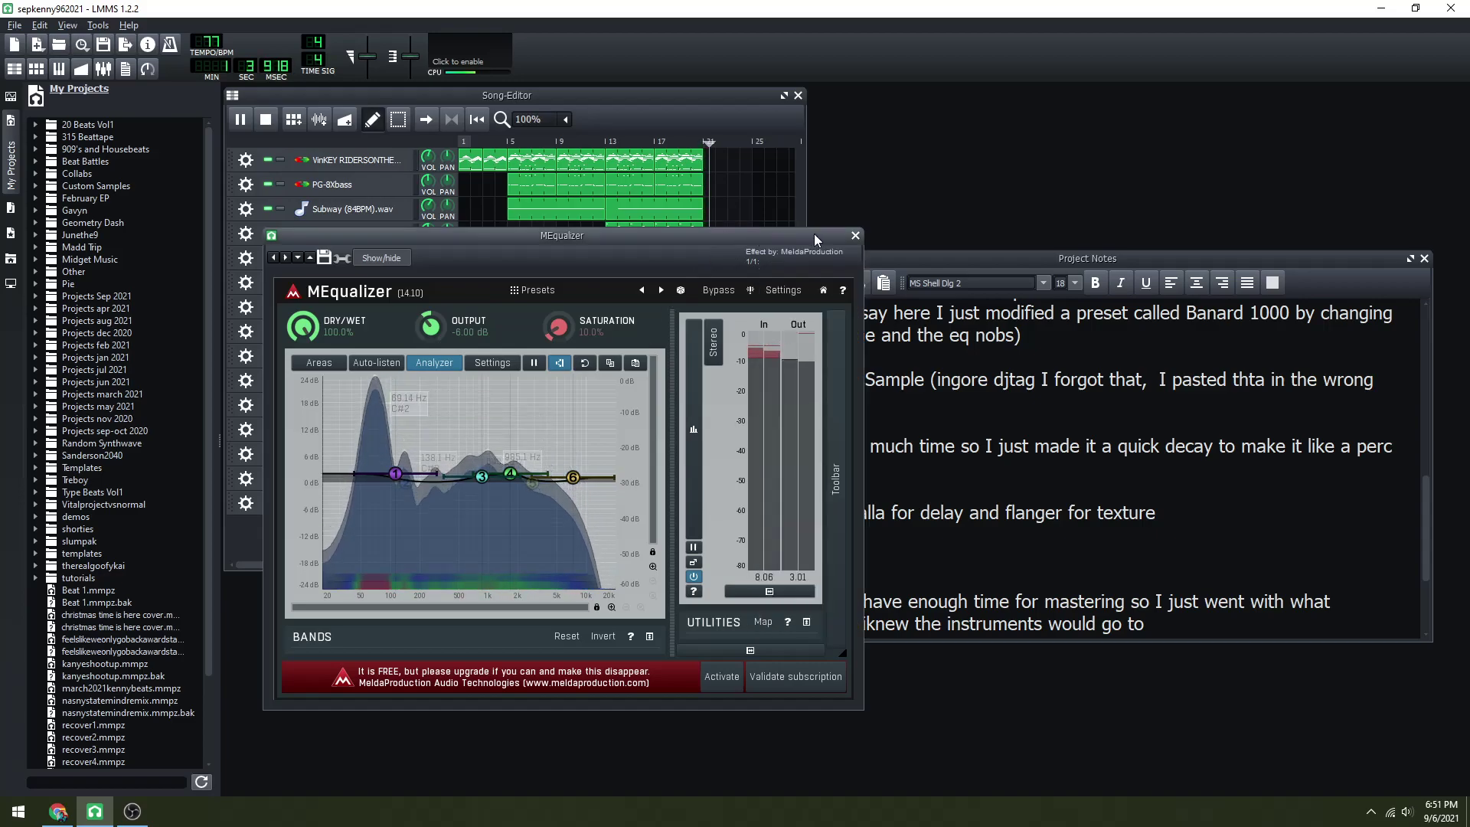
pyautogui.click(856, 236)
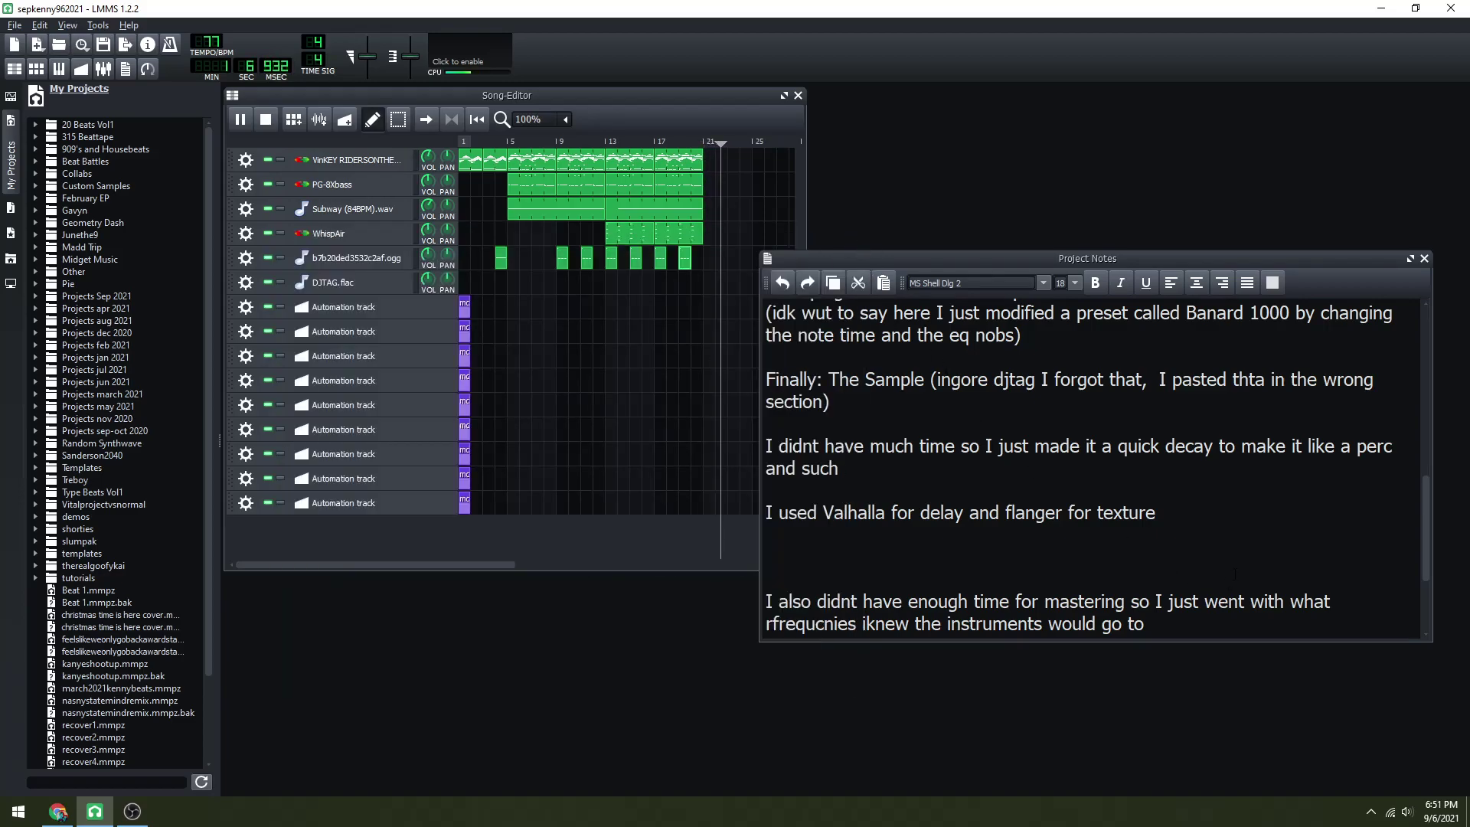
# - Read the final section of the project notes, save the project, and stop song playback
pyautogui.scroll(-3, 1235, 574)
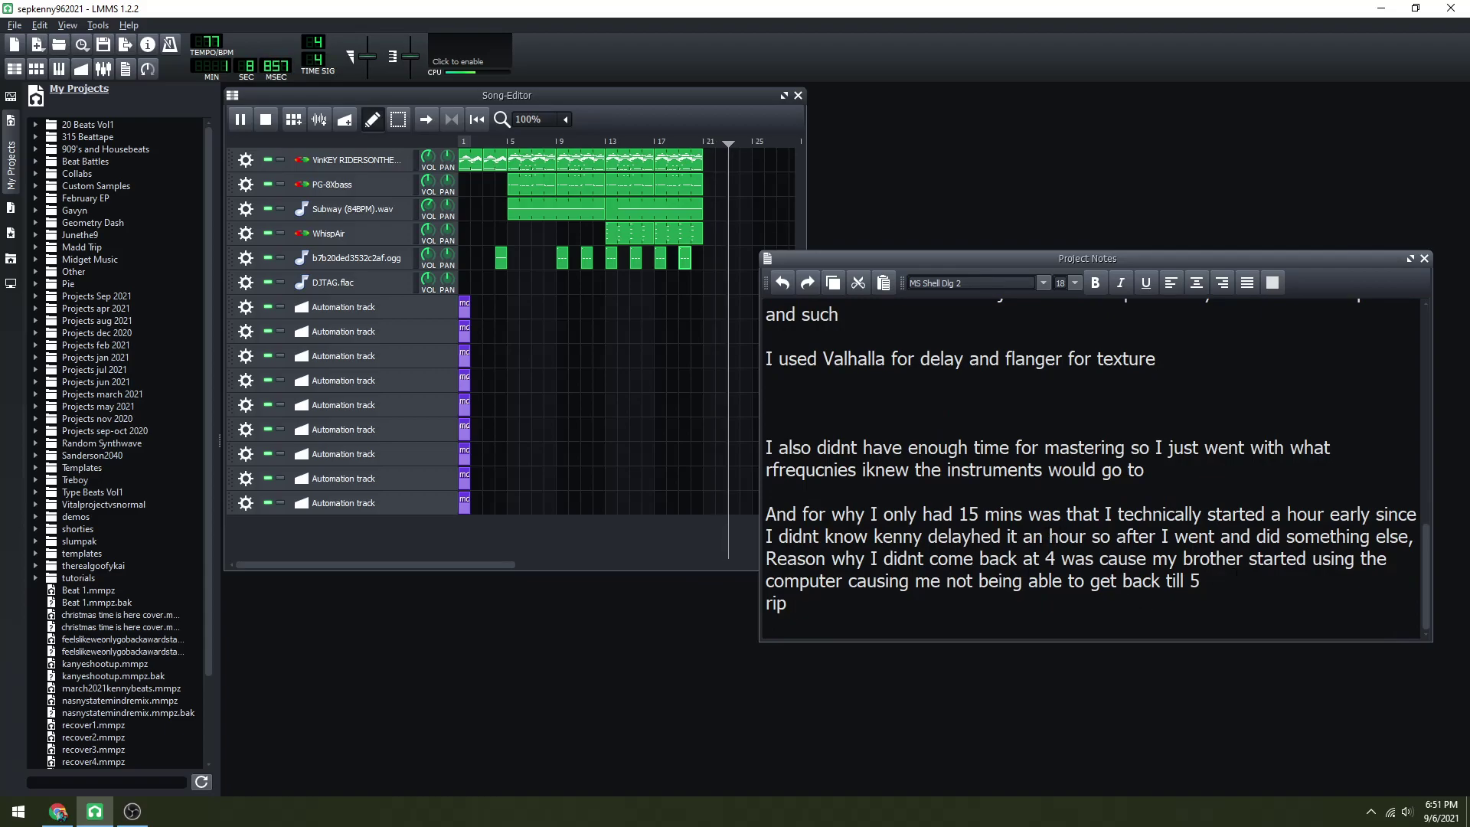
pyautogui.hotkey('ctrl', 's')
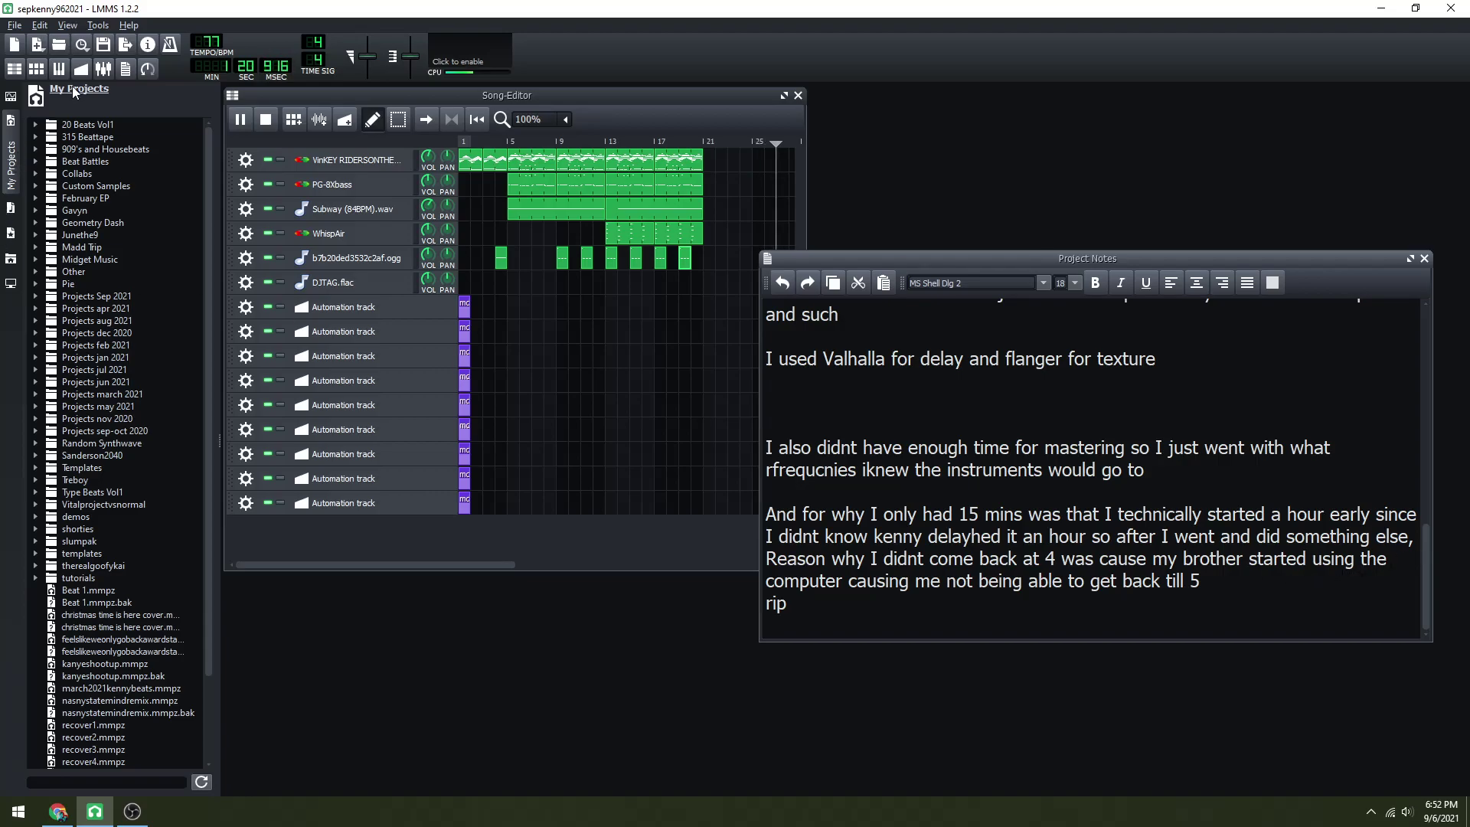
pyautogui.click(103, 47)
pyautogui.click(265, 119)
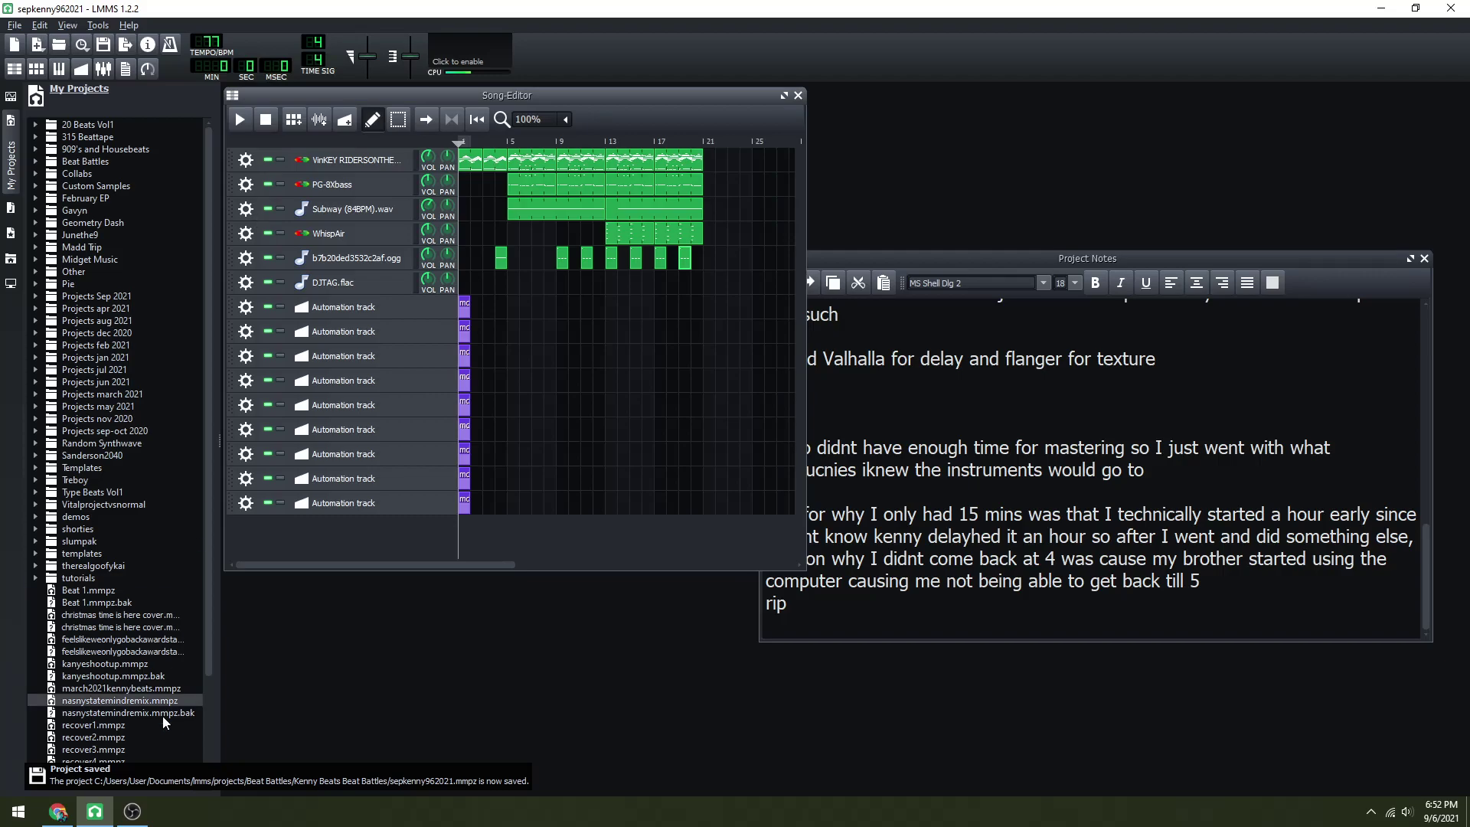
# - Switch to the OBS window
pyautogui.click(131, 812)
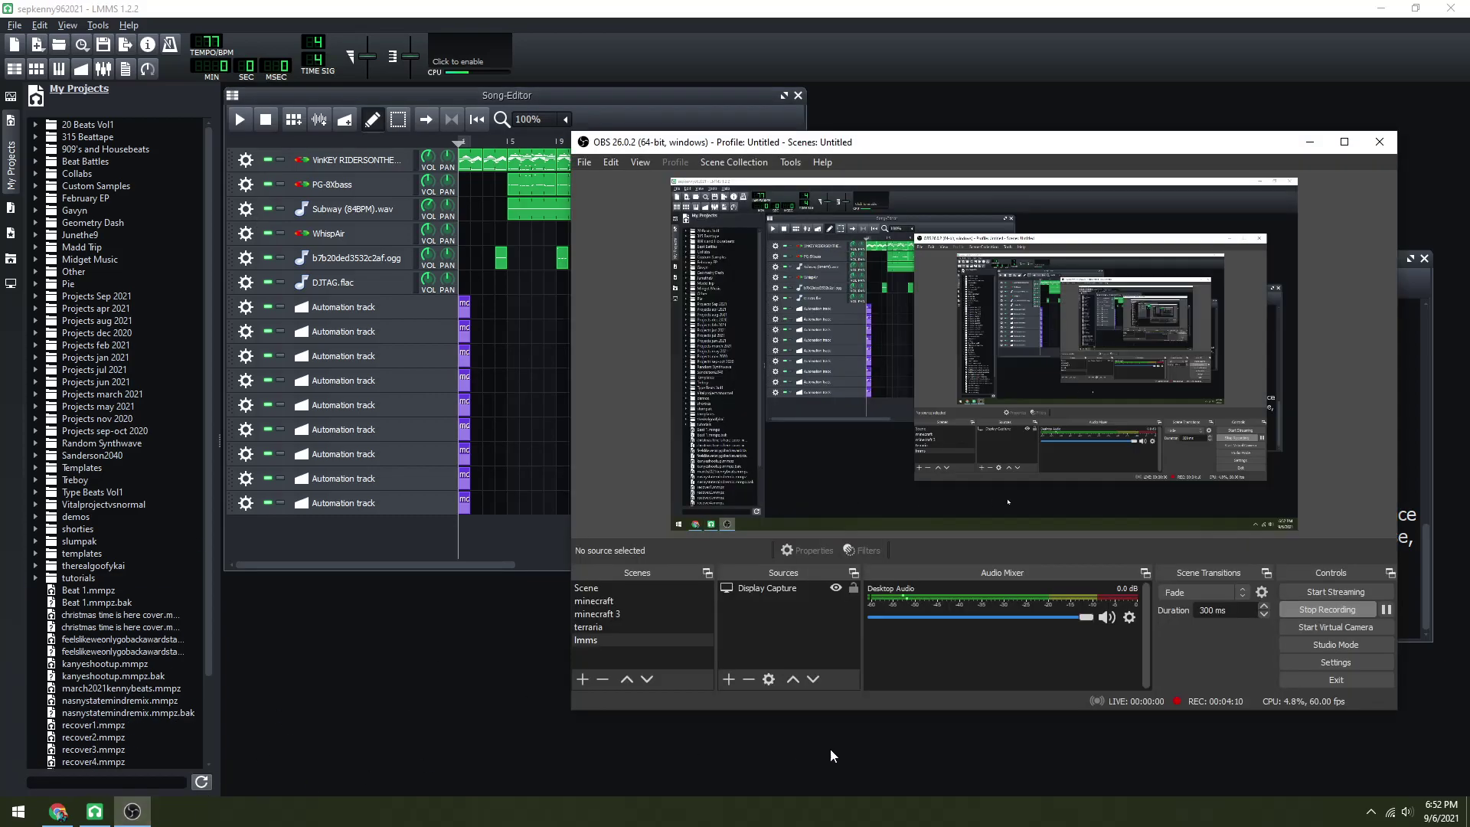